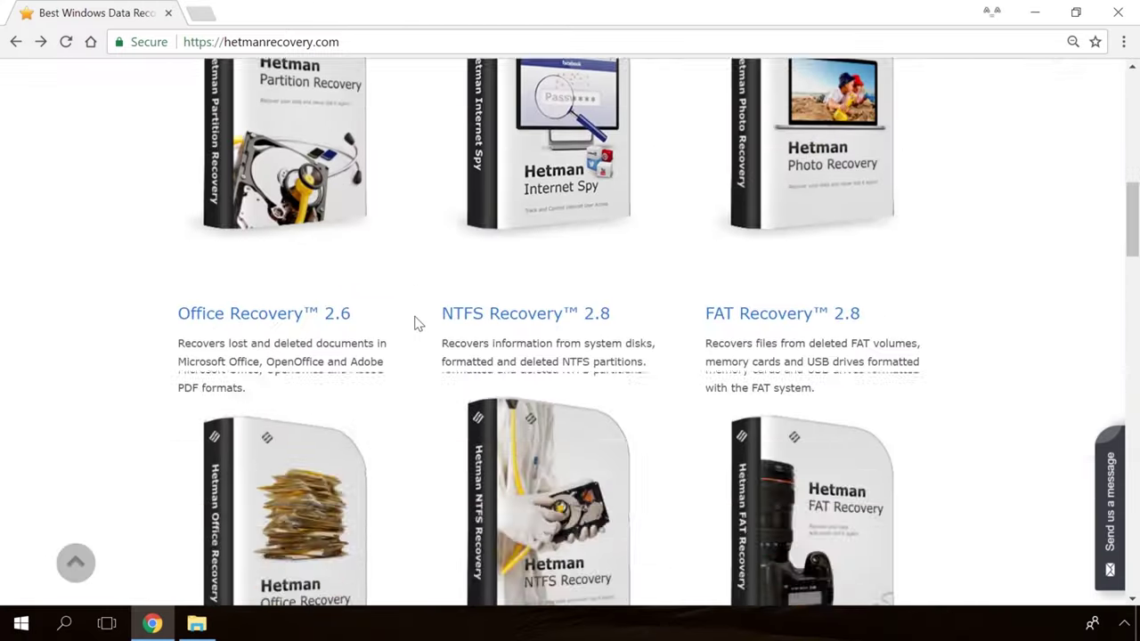
Download the Hetman Partition Recovery 2.8 installer from its product page
scroll(416, 324, up, 12)
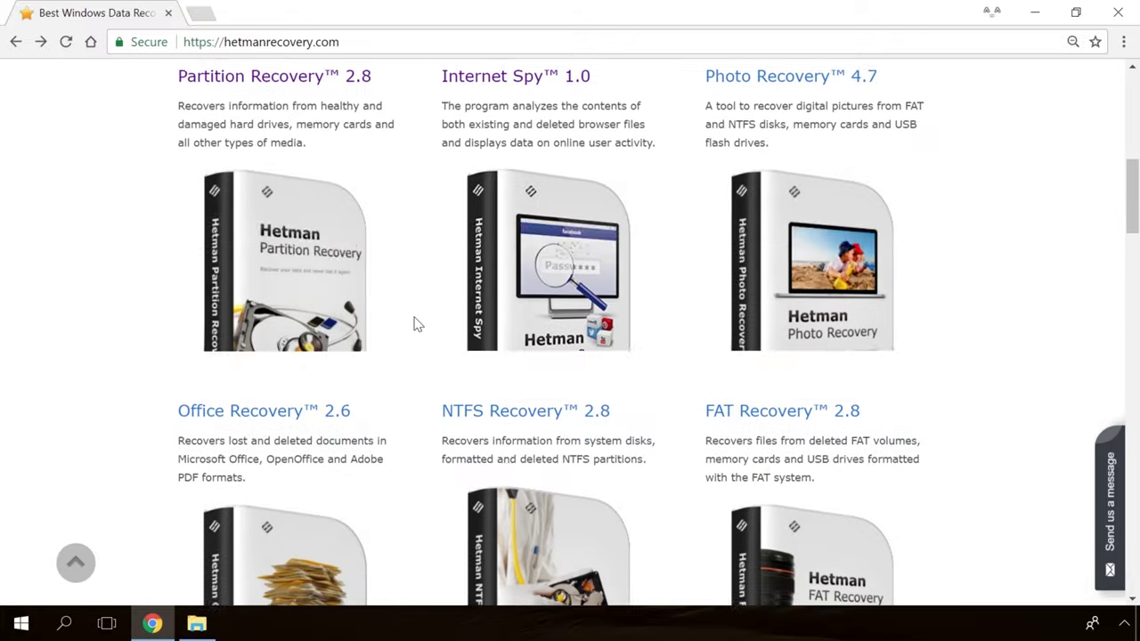
click(317, 355)
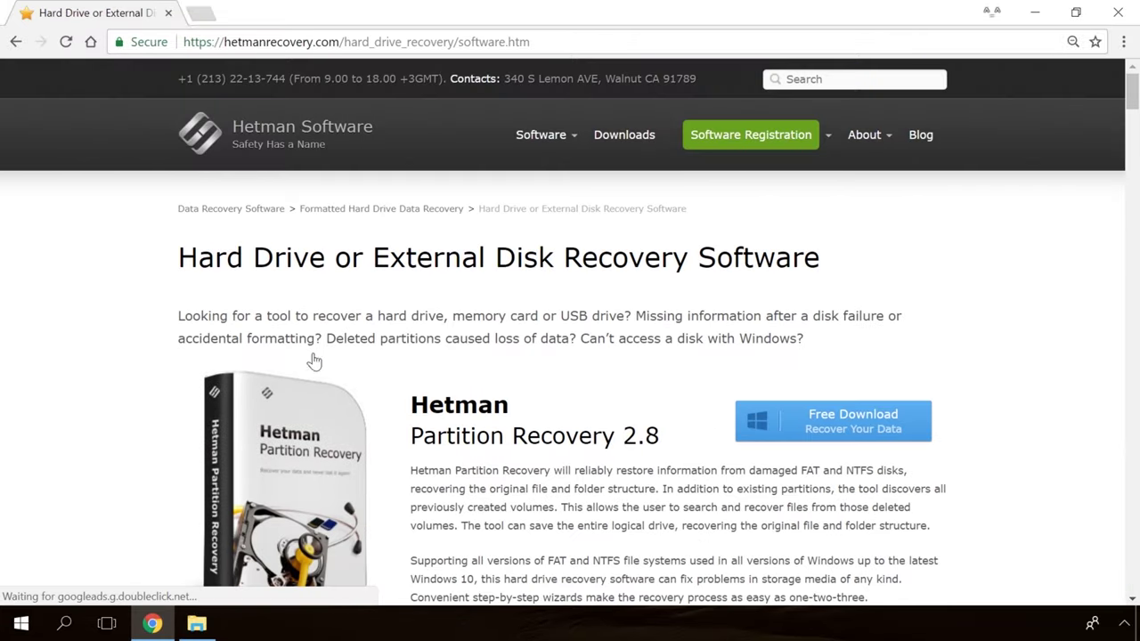
click(818, 424)
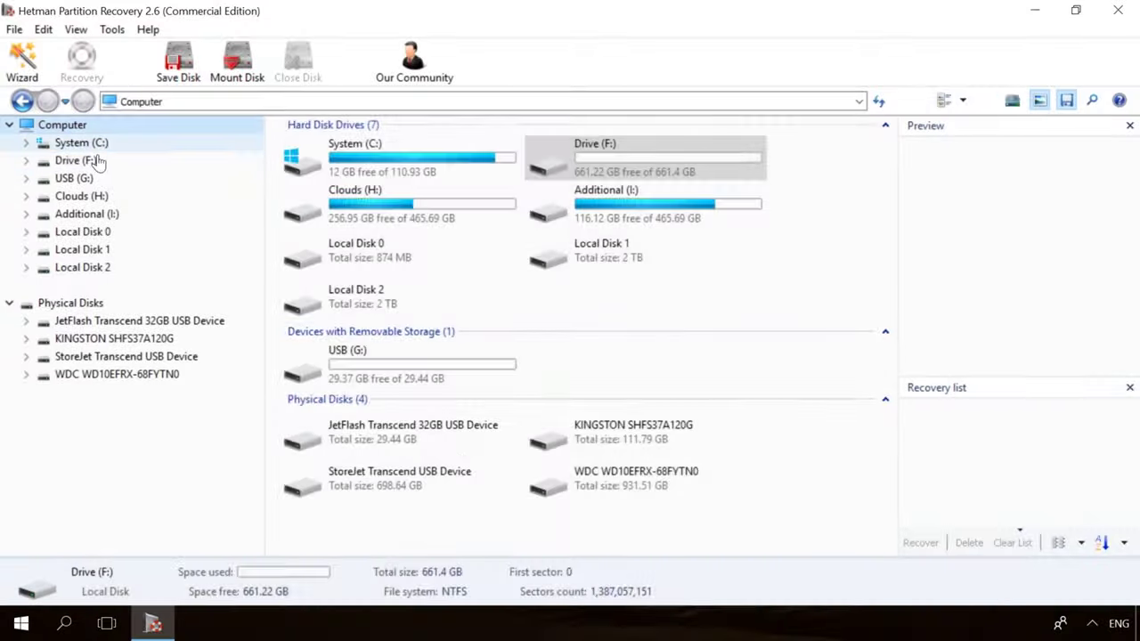
Run Partition Recovery, scan Drive F: and recover the deleted photo and video files
double_click(93, 163)
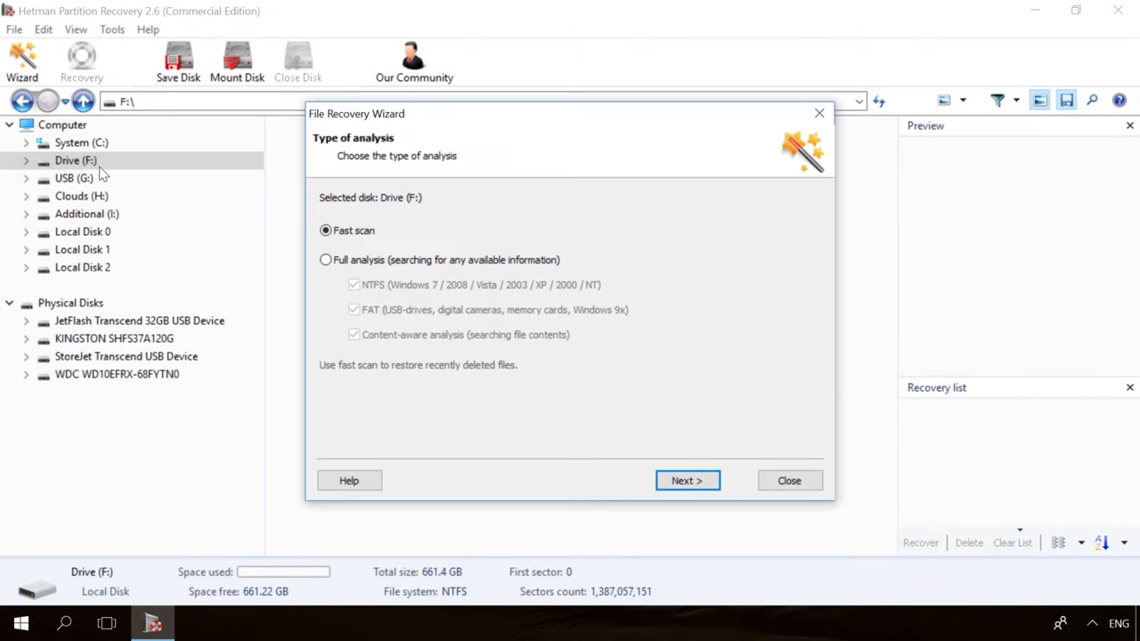
click(688, 481)
click(710, 483)
click(715, 163)
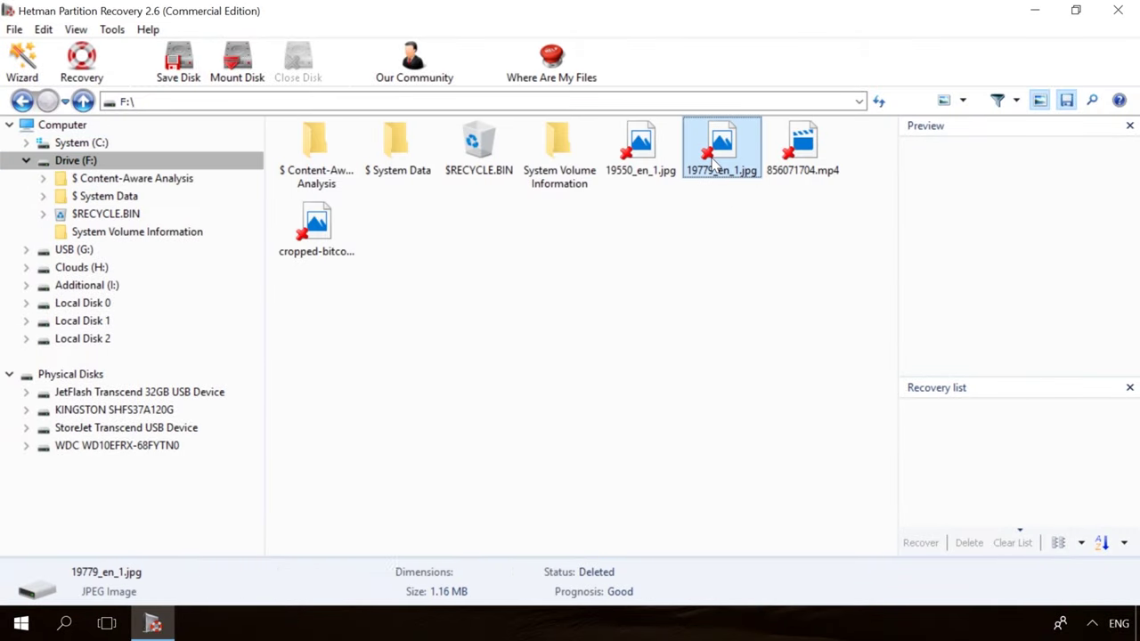
click(802, 147)
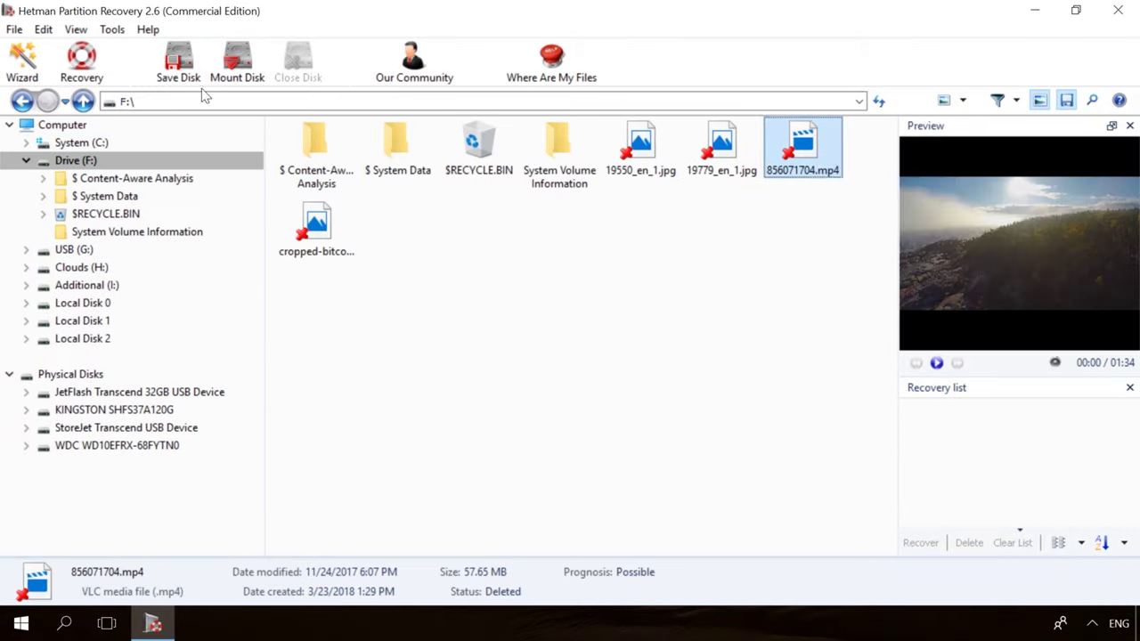
click(82, 63)
click(674, 484)
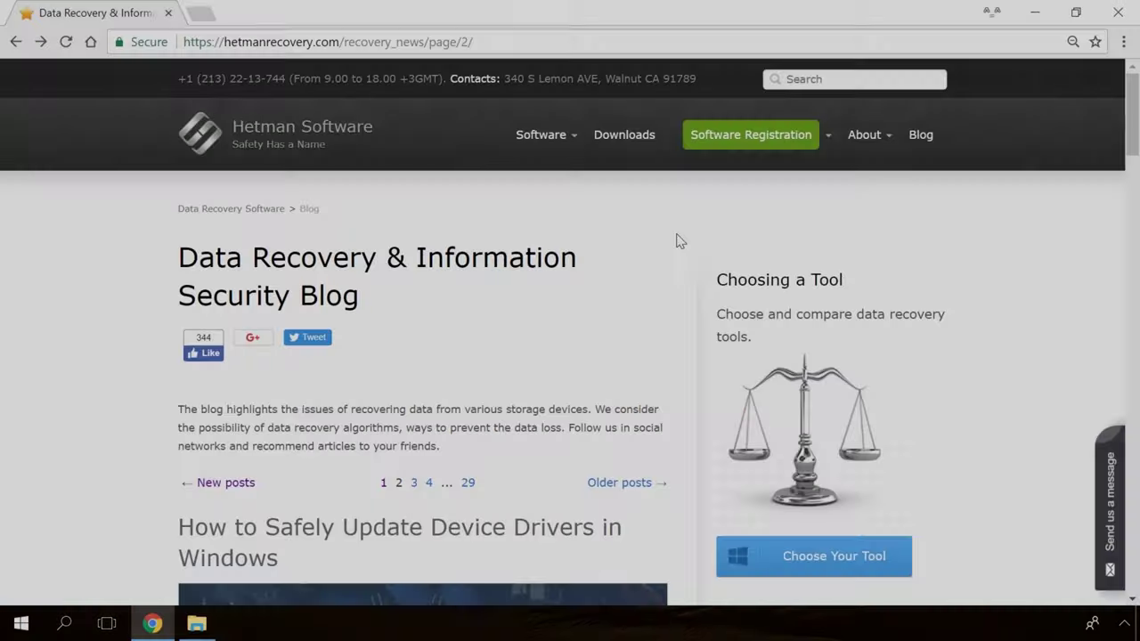
Browse the blog and open the 'Windows Detected a Hard Disk Problem' article
scroll(679, 239, down, 3)
scroll(680, 239, down, 20)
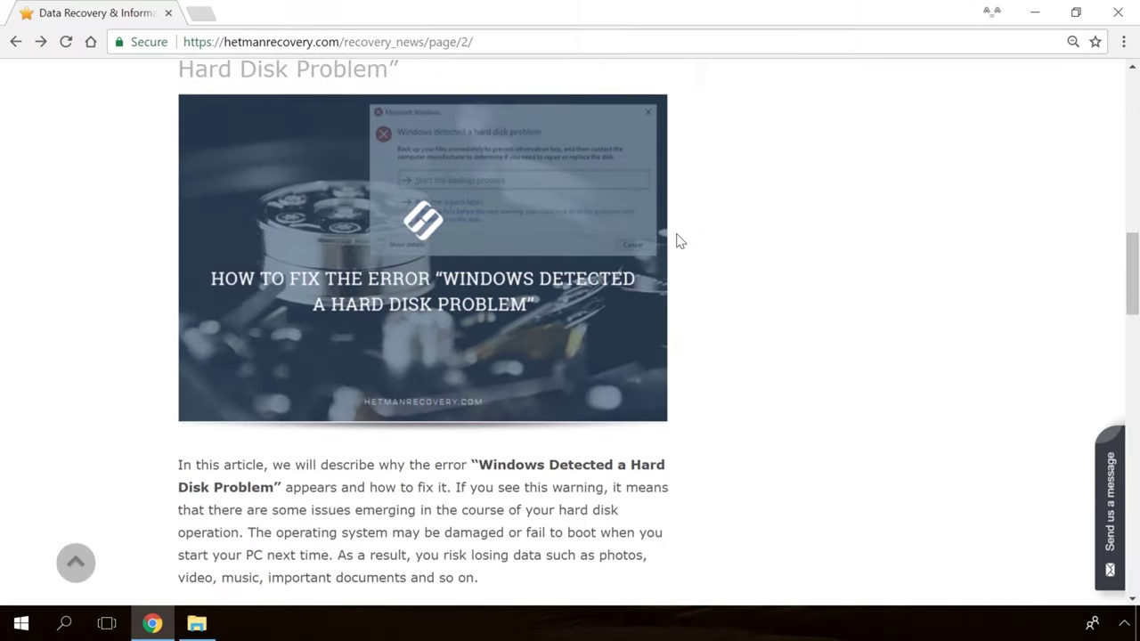
scroll(680, 240, down, 8)
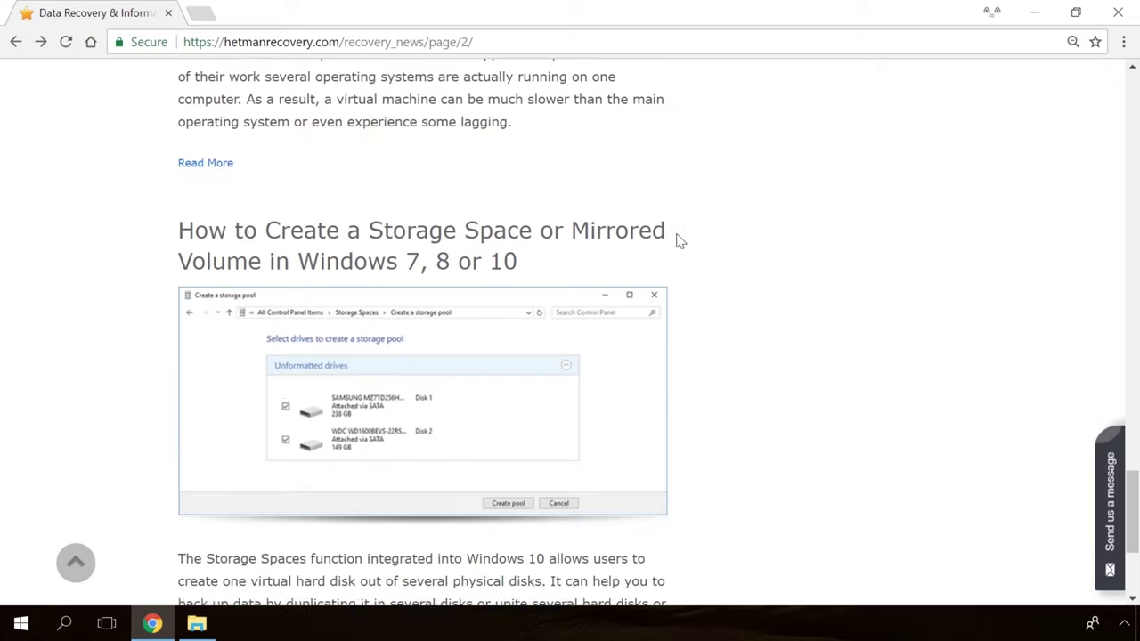
scroll(680, 239, up, 13)
scroll(680, 239, up, 8)
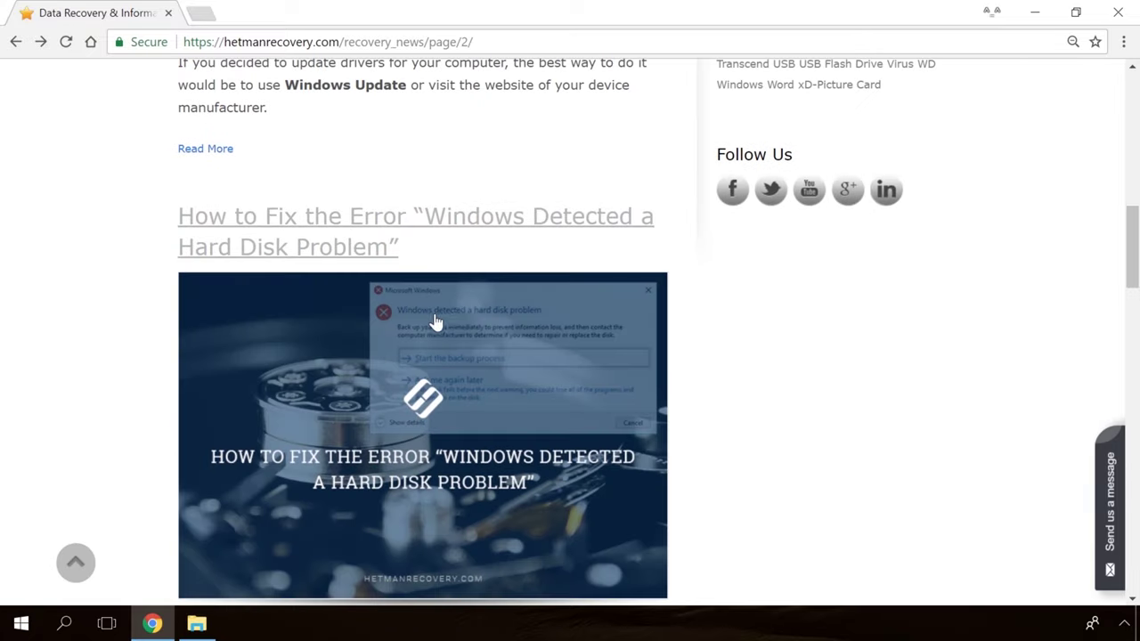
click(433, 323)
Read through the article and open the site's contact message form
scroll(677, 389, down, 20)
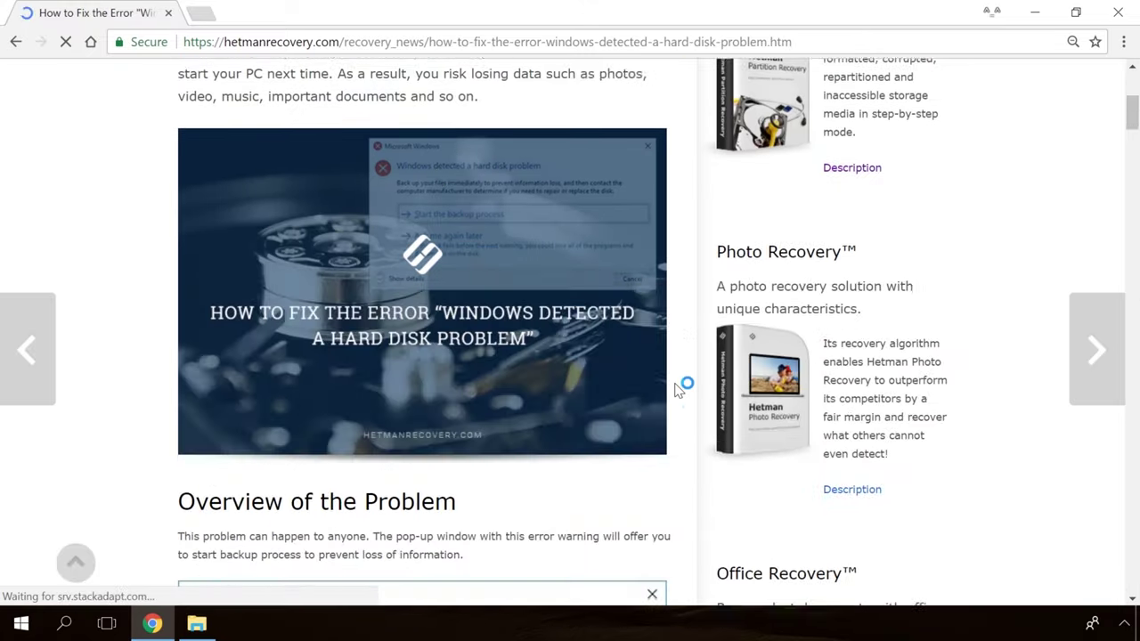
scroll(677, 389, down, 5)
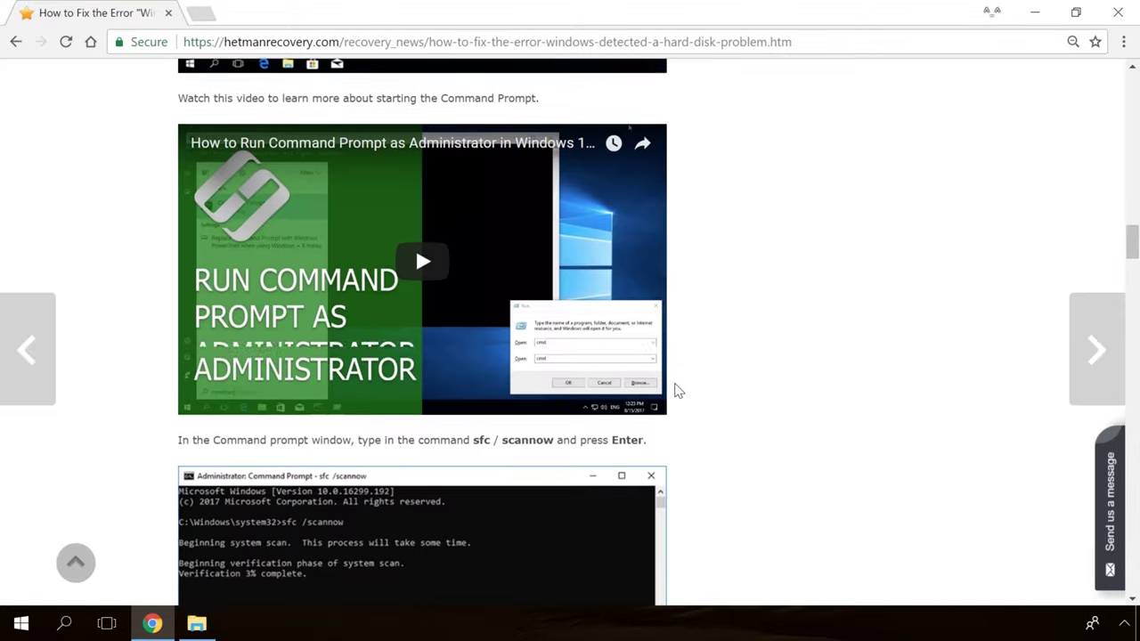
click(1116, 481)
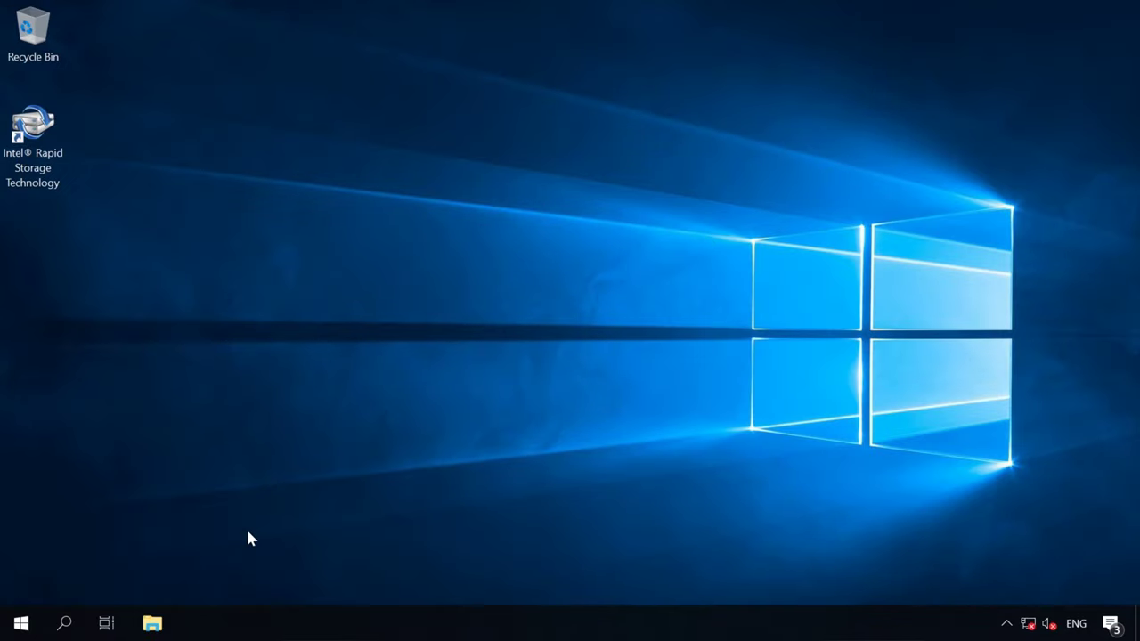
Open Disk Management maximized, with an enlarged disk layout area showing Disks 2–5
right_click(32, 628)
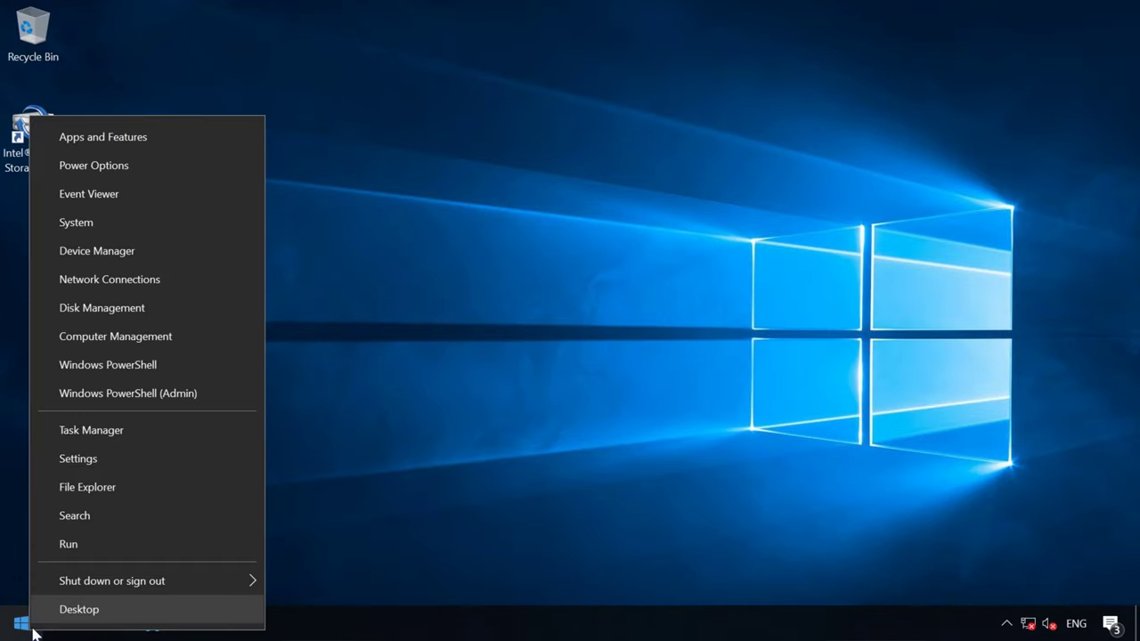
click(160, 312)
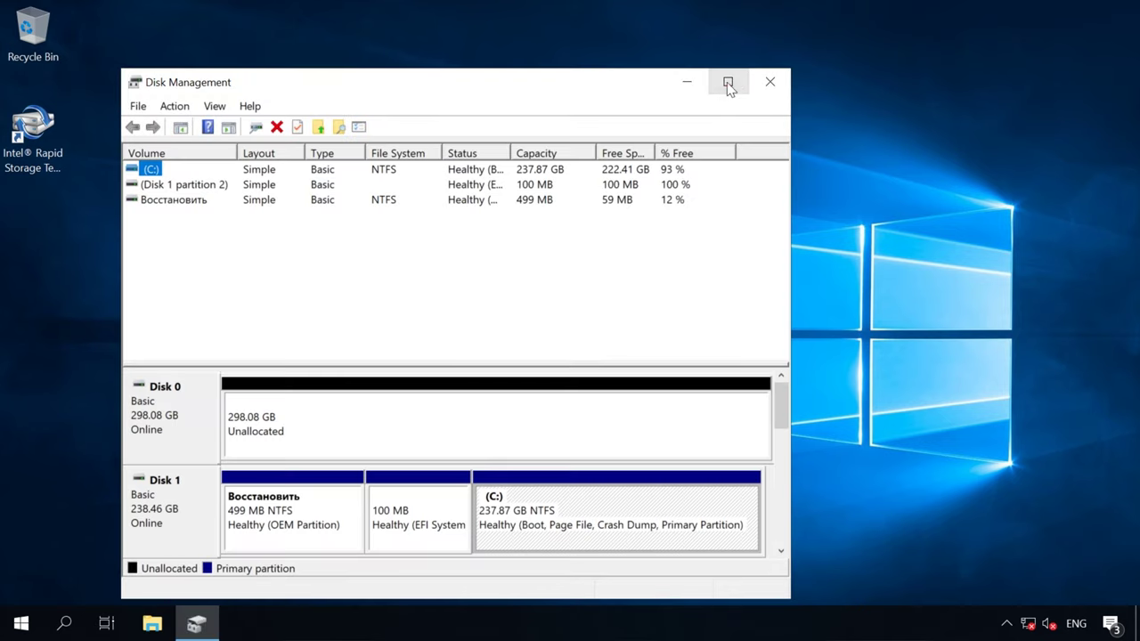
click(727, 81)
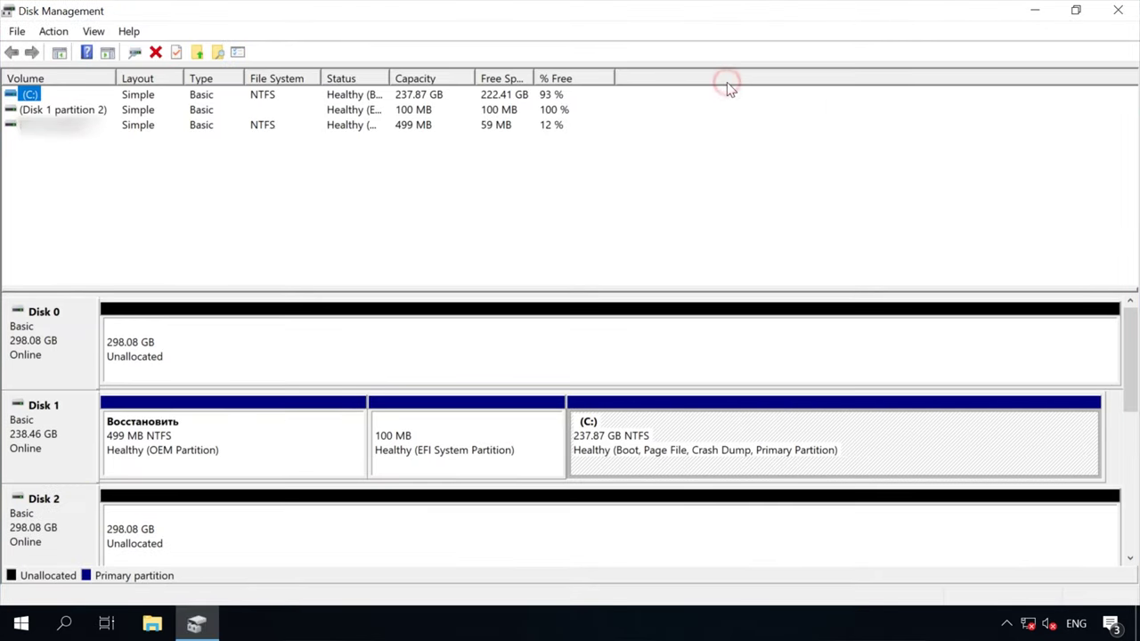
drag(631, 291, 628, 180)
scroll(1133, 254, down, 2)
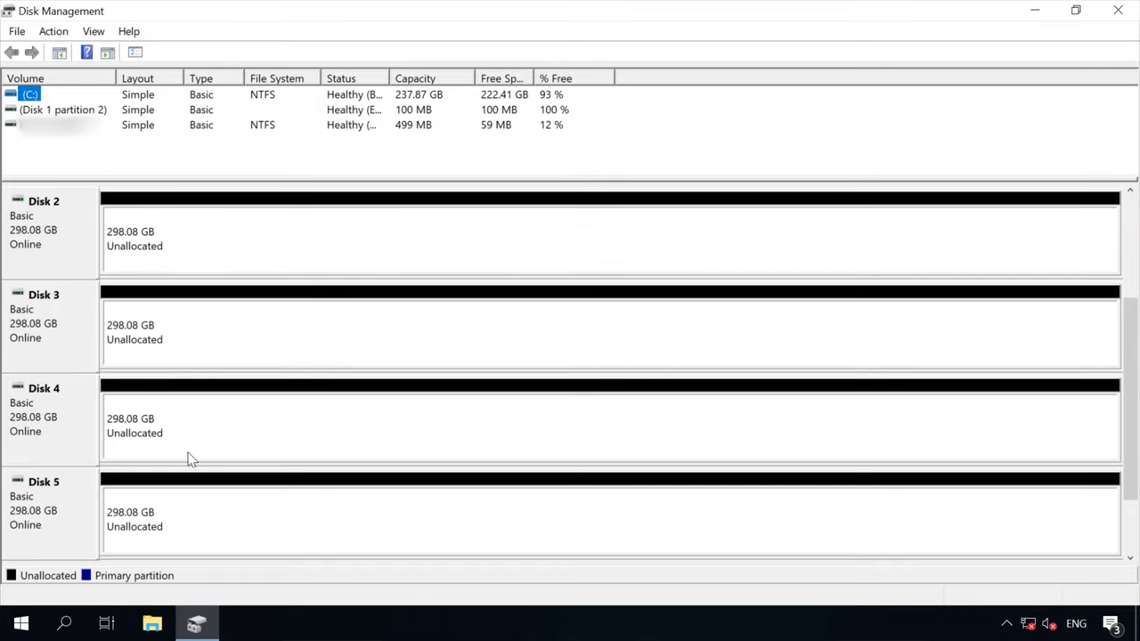
Check Disk 2's options, then start a New RAID-5 Volume from Disk 3
right_click(80, 237)
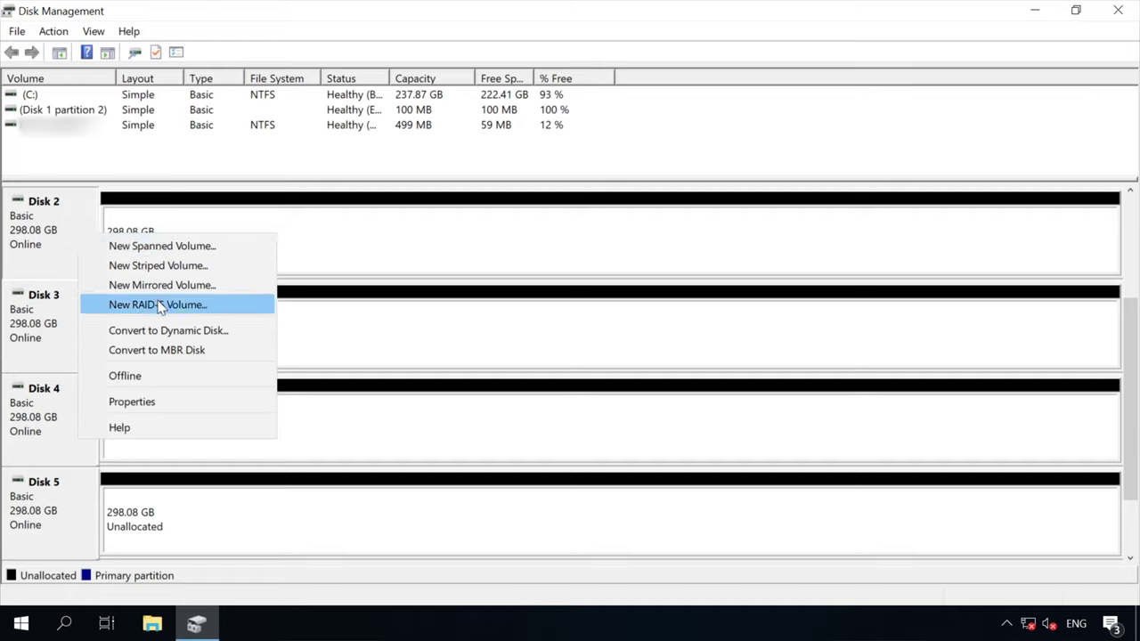
click(330, 248)
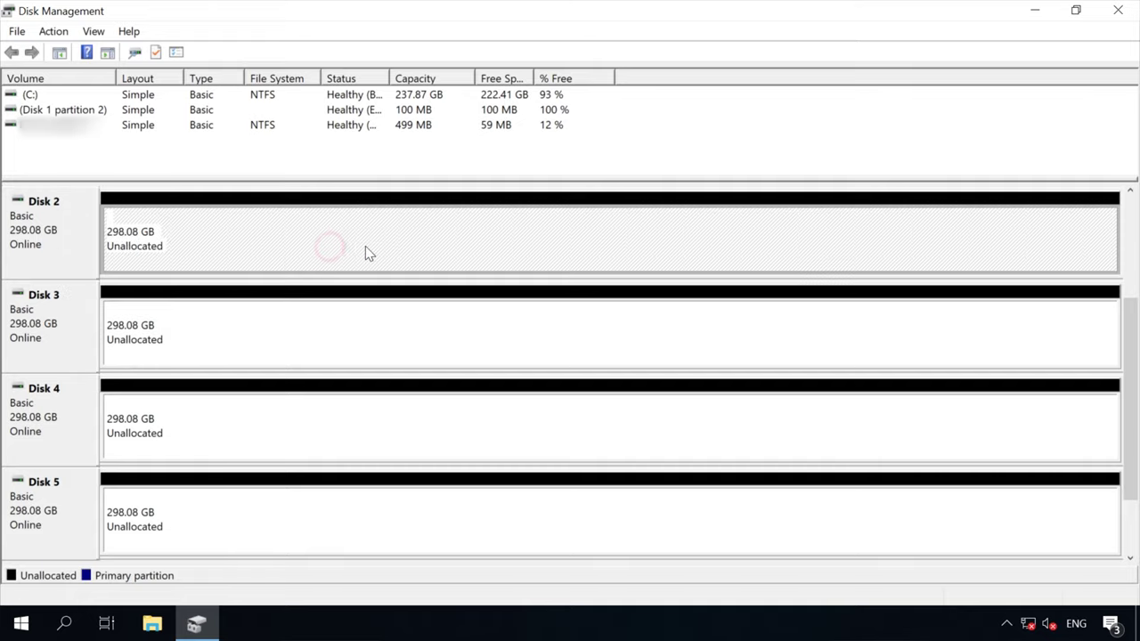
right_click(74, 303)
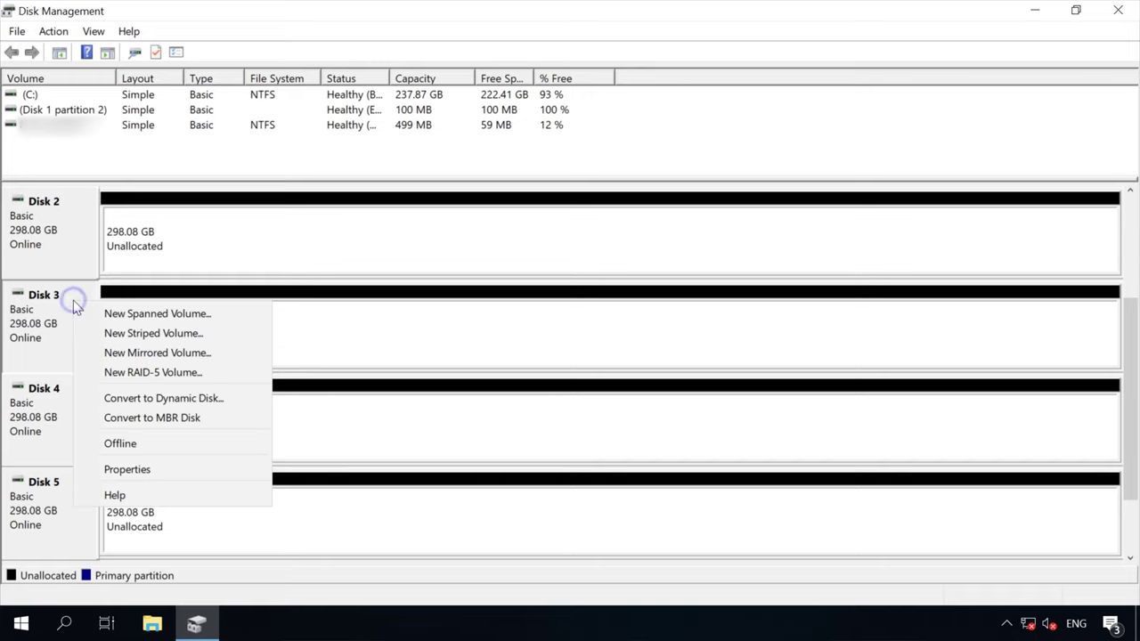
click(194, 374)
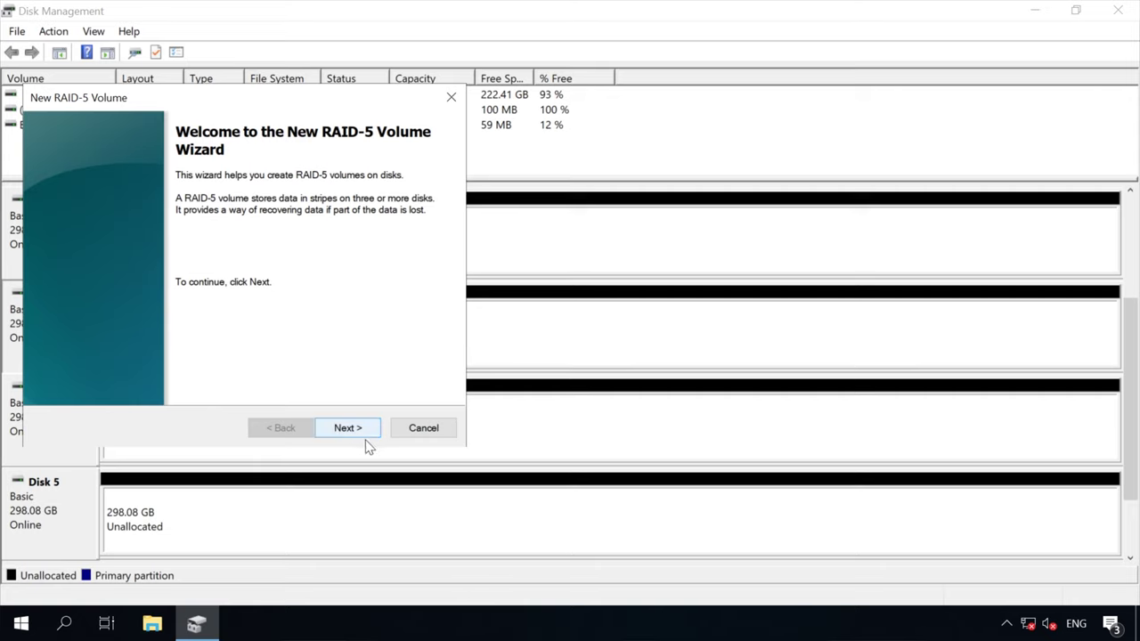
Select Disks 0, 2, 3, 4 and 5 as the RAID-5 volume's members
click(348, 427)
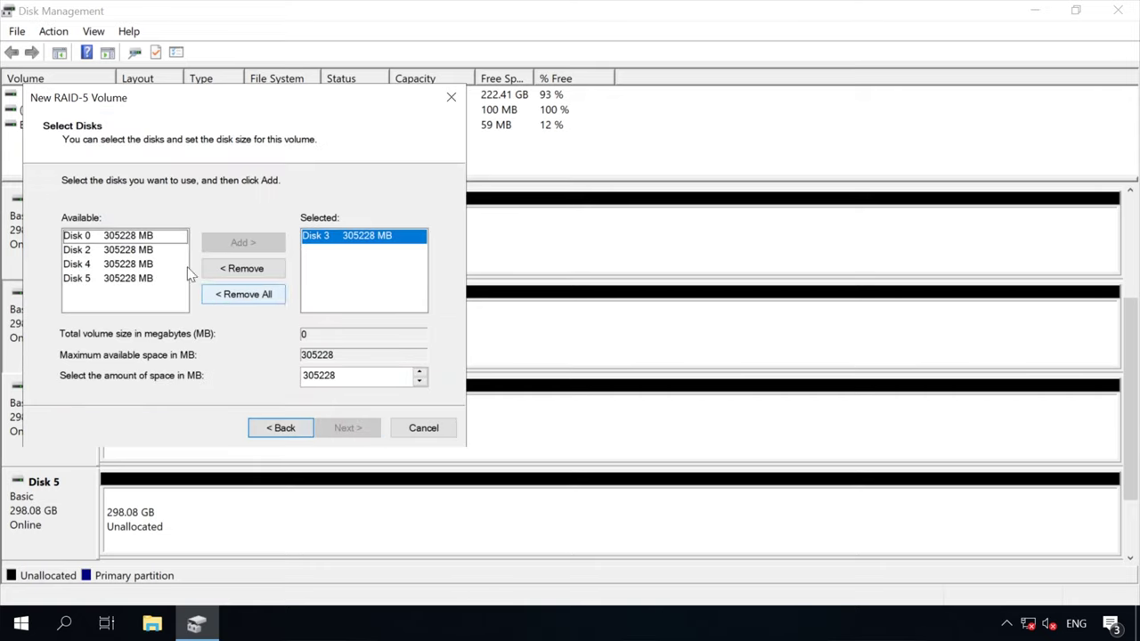
click(244, 243)
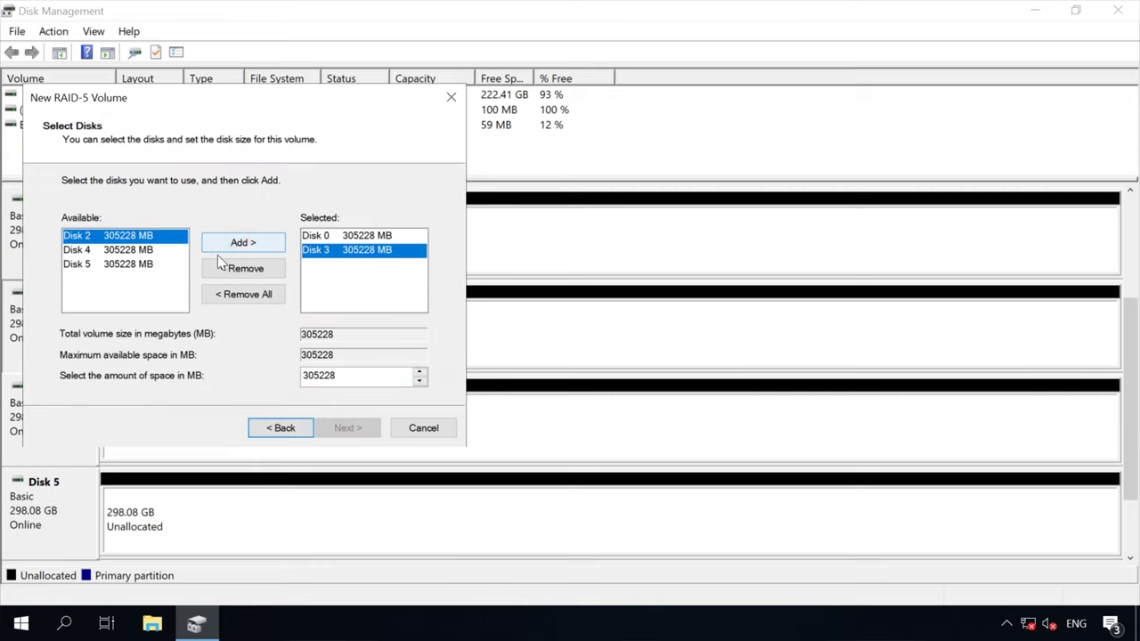
click(143, 251)
click(249, 245)
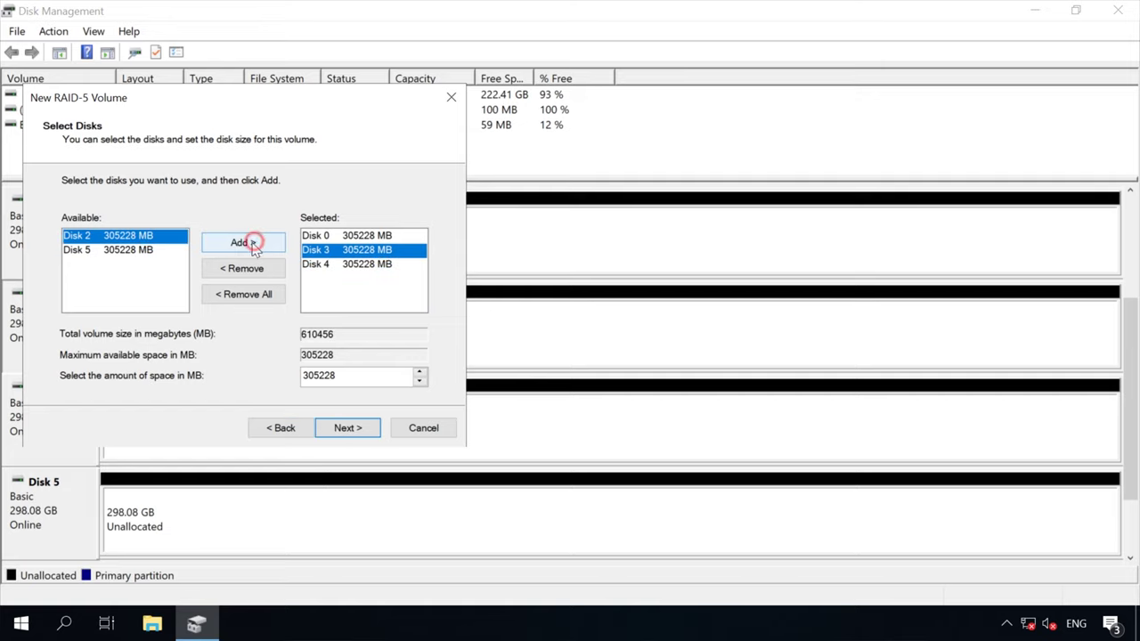
click(239, 246)
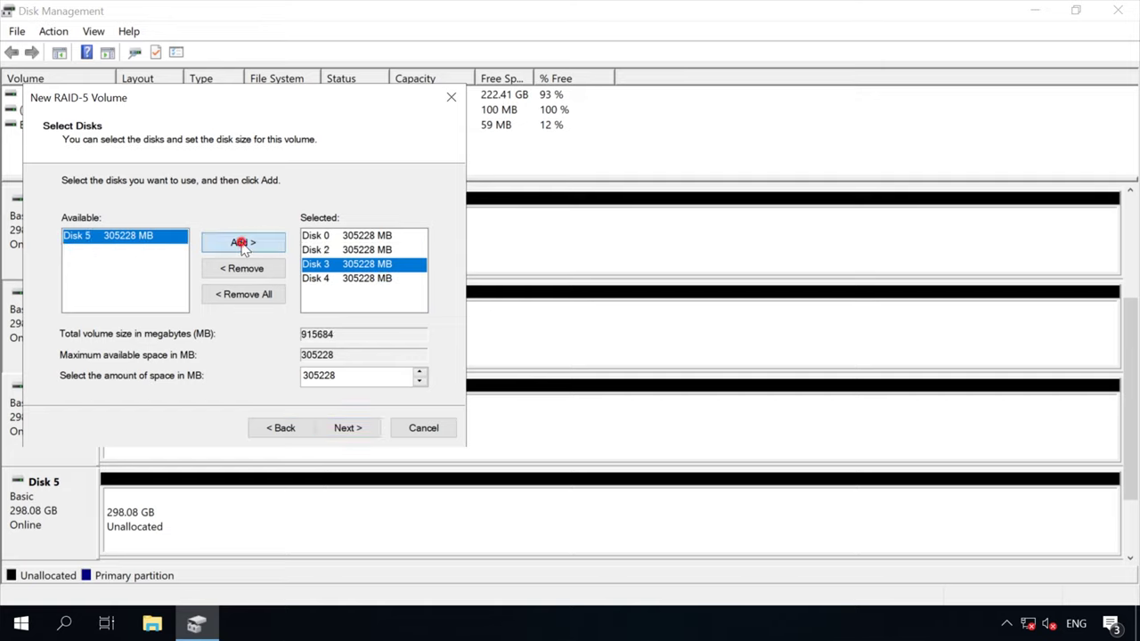
click(239, 245)
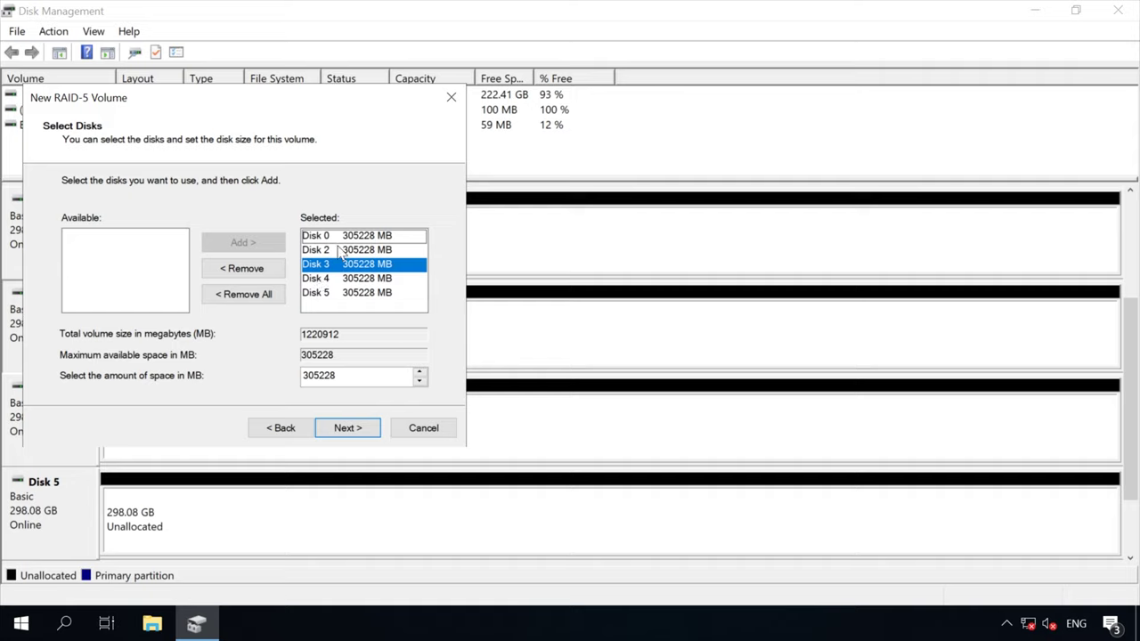
click(347, 425)
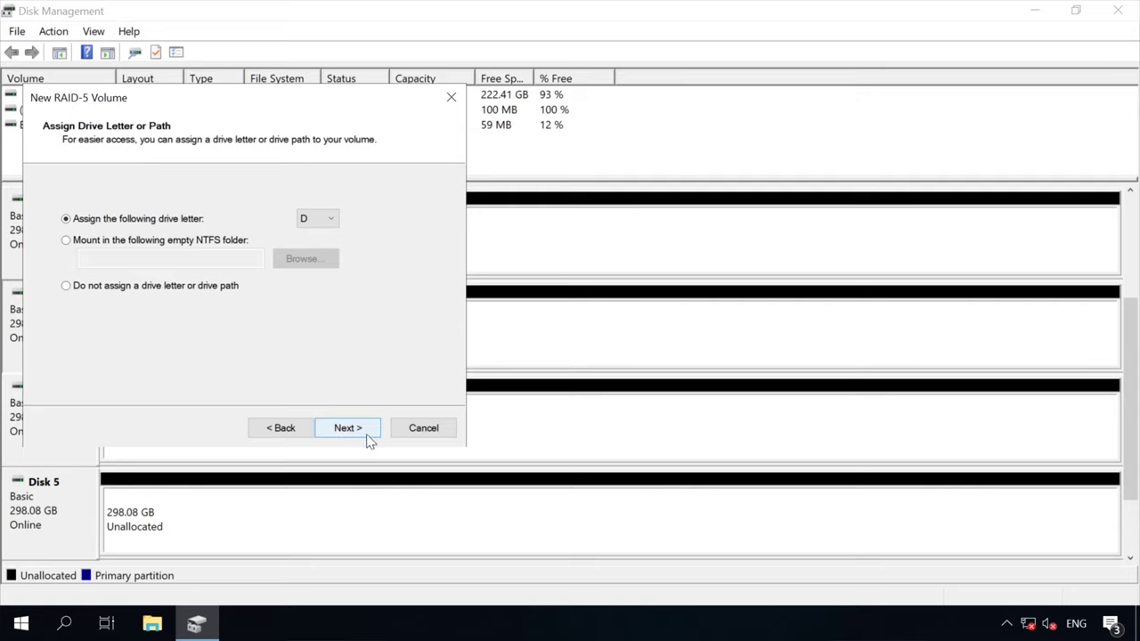
Keep drive letter D and NTFS formatting, and finish the wizard
click(356, 429)
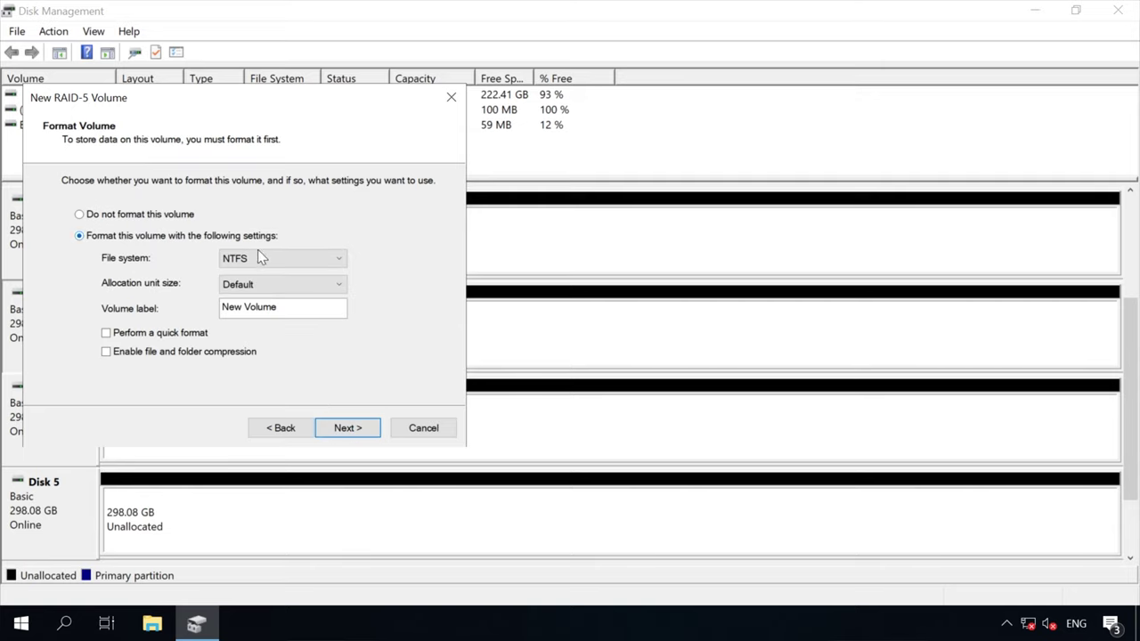
click(355, 428)
click(353, 427)
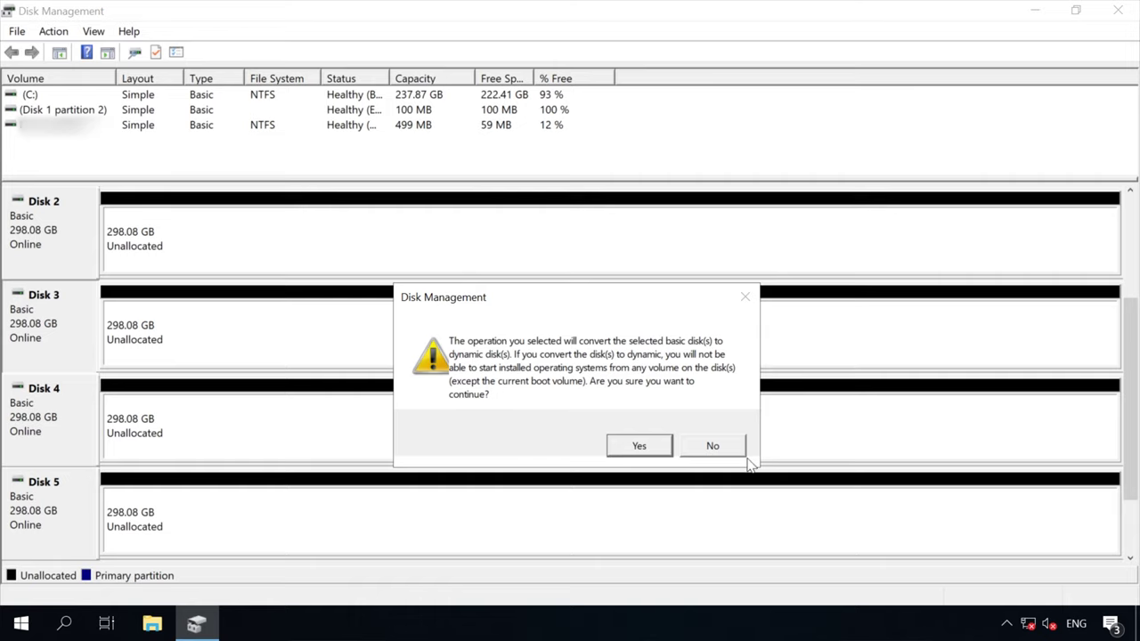
Accept converting the basic disks to dynamic disks
click(639, 446)
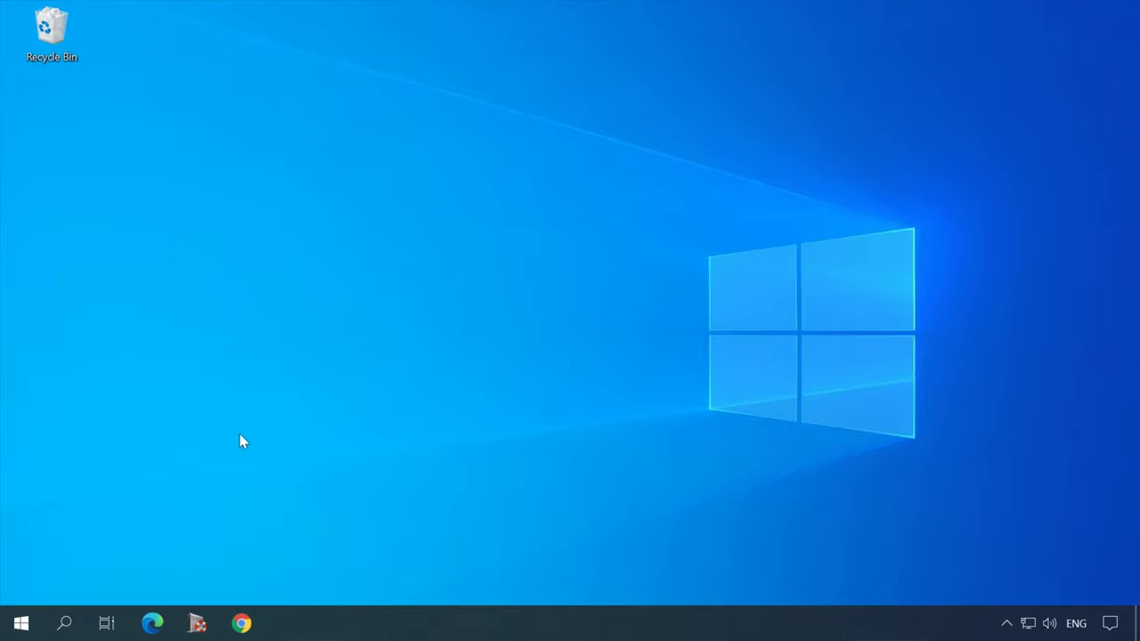
Search for 'control', open Control Panel and go to Storage Spaces
click(66, 623)
text(control)
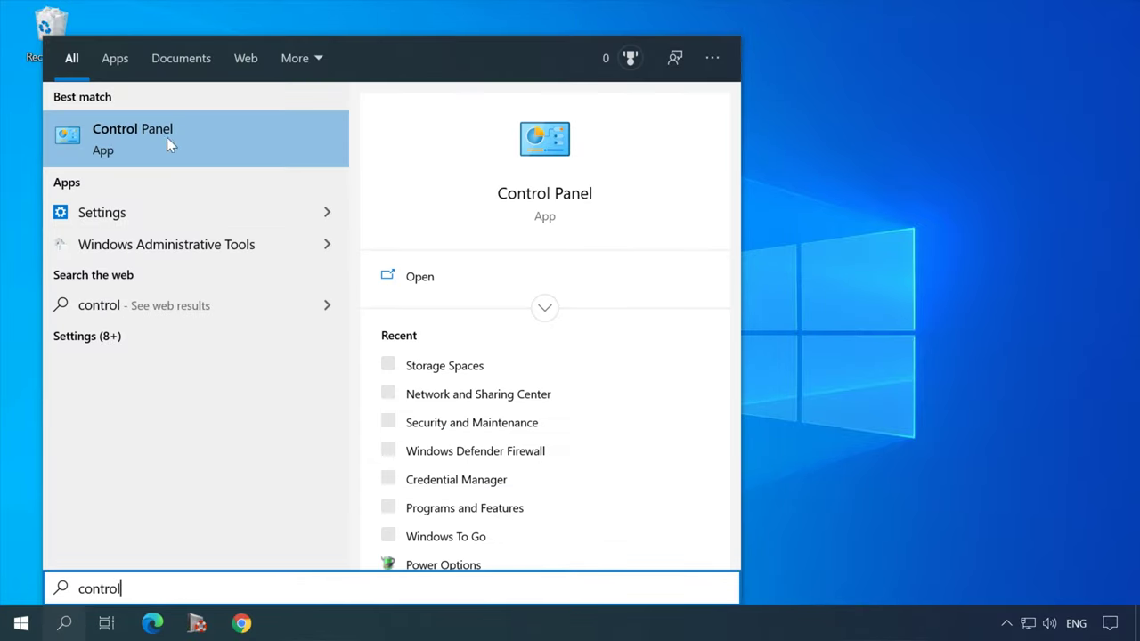
click(168, 141)
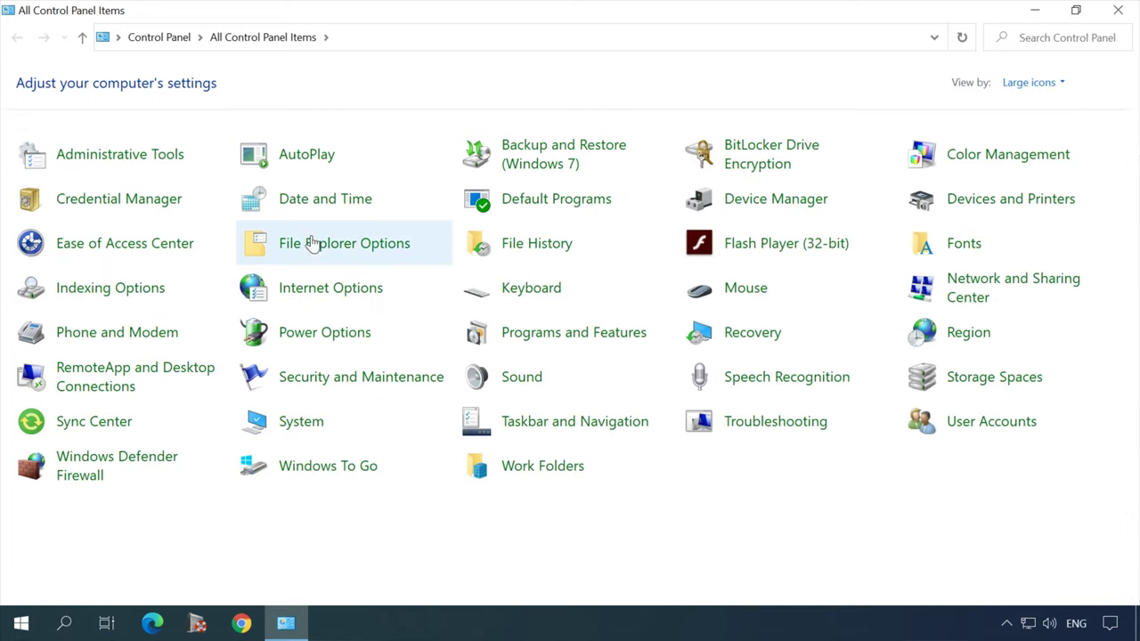
click(995, 389)
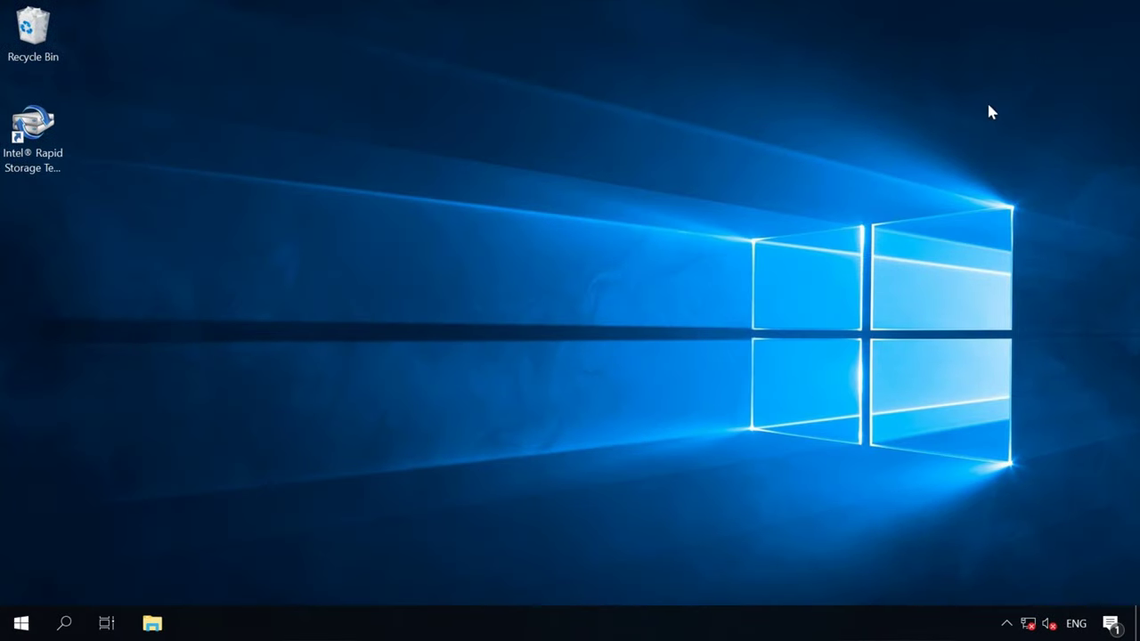
Launch Intel Rapid Storage Technology and start creating a new volume
click(33, 129)
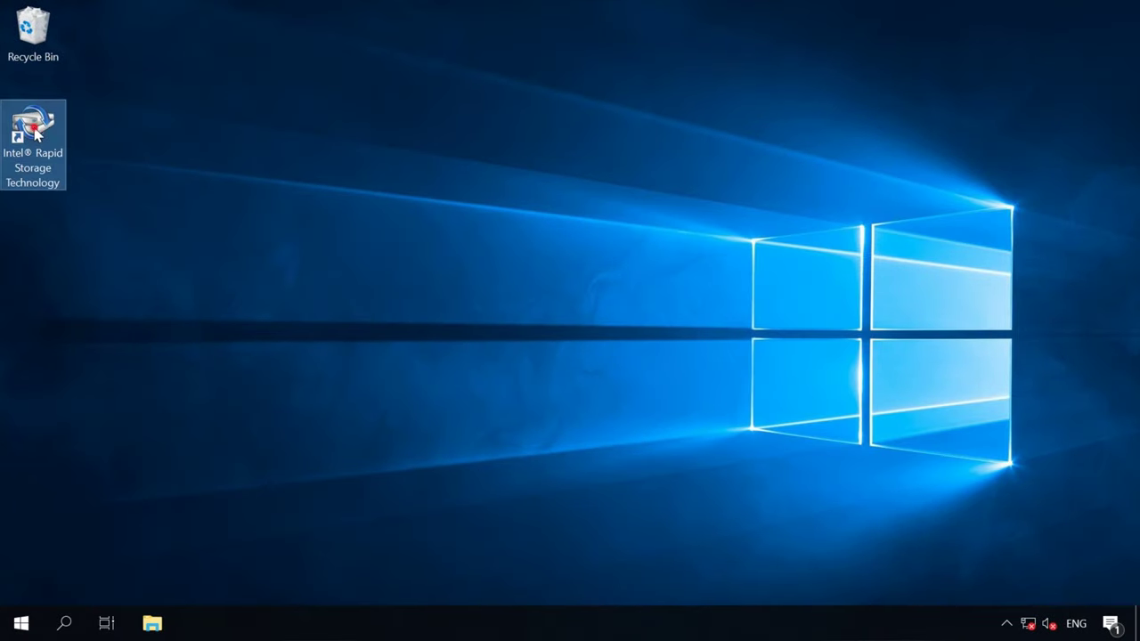
double_click(35, 132)
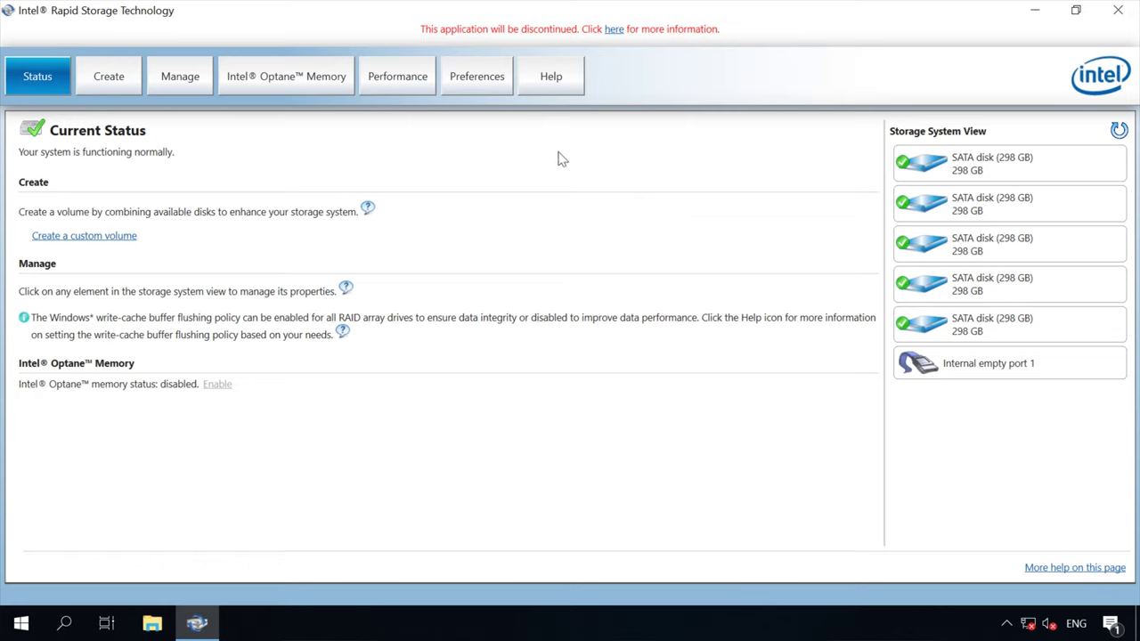
click(103, 76)
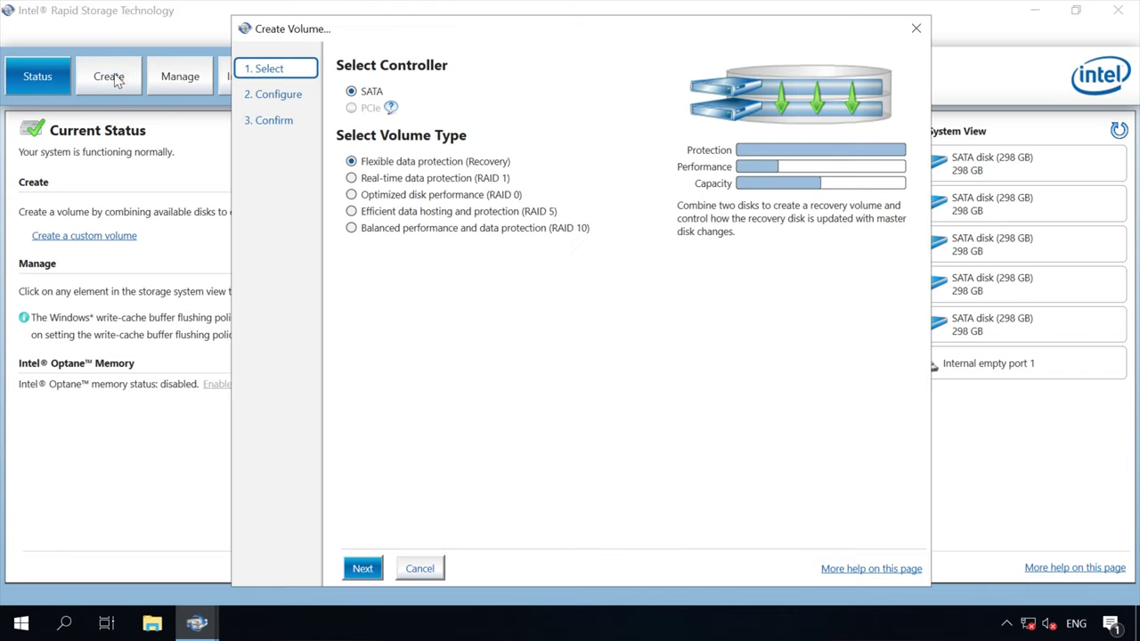
Compare the Recovery, RAID 0, 1, 5 and 10 types and choose RAID 5
click(351, 211)
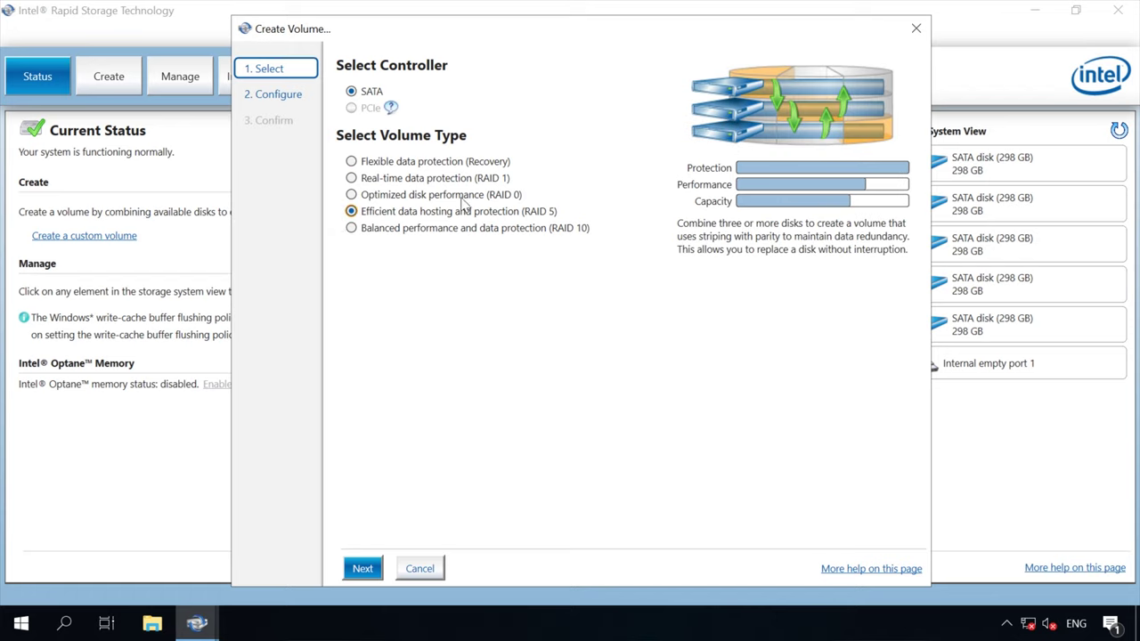
click(400, 164)
click(398, 178)
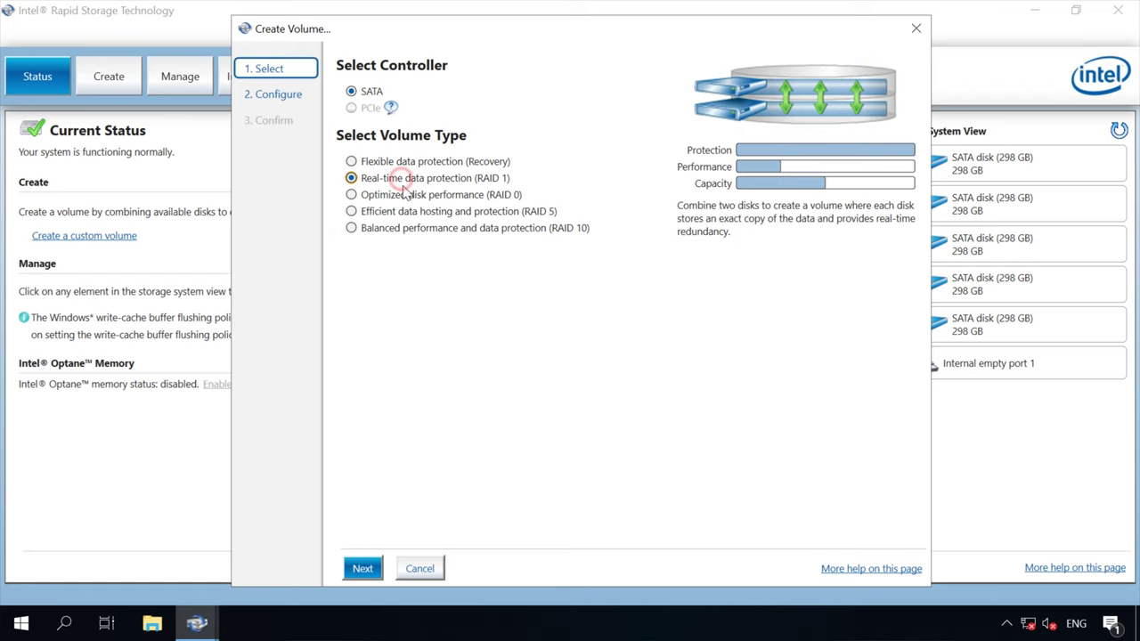
click(412, 196)
click(423, 213)
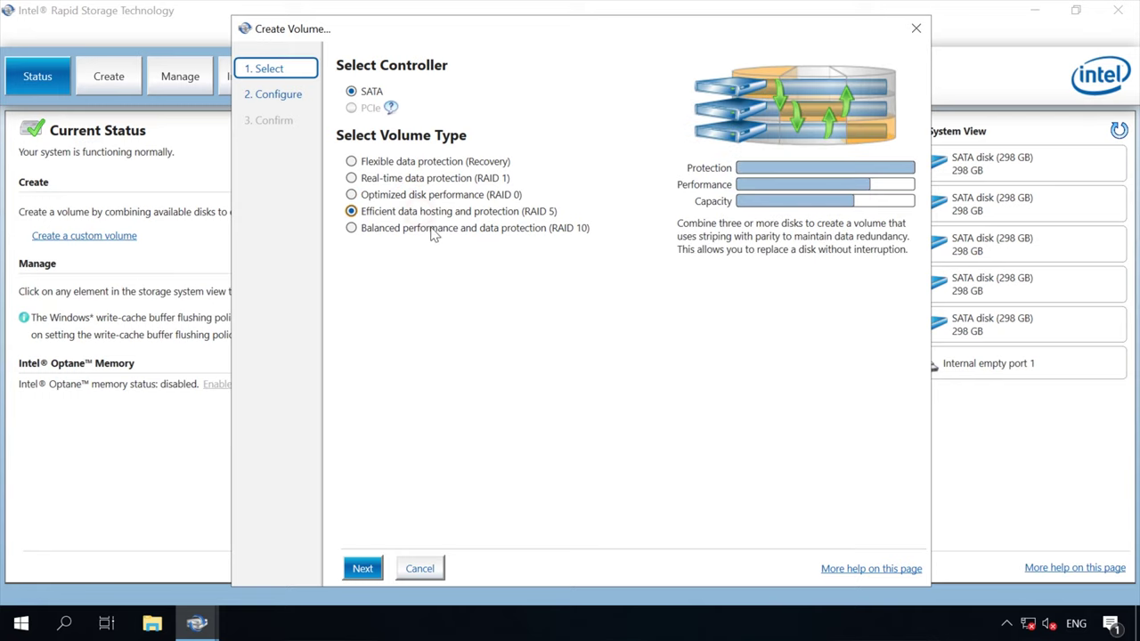
click(428, 230)
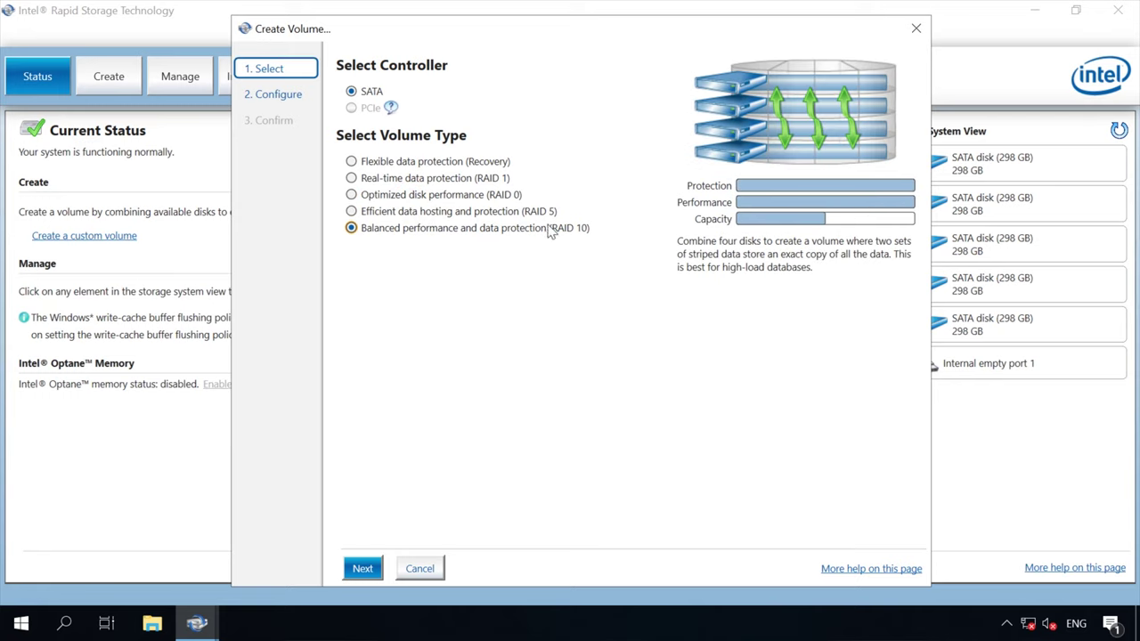
click(521, 213)
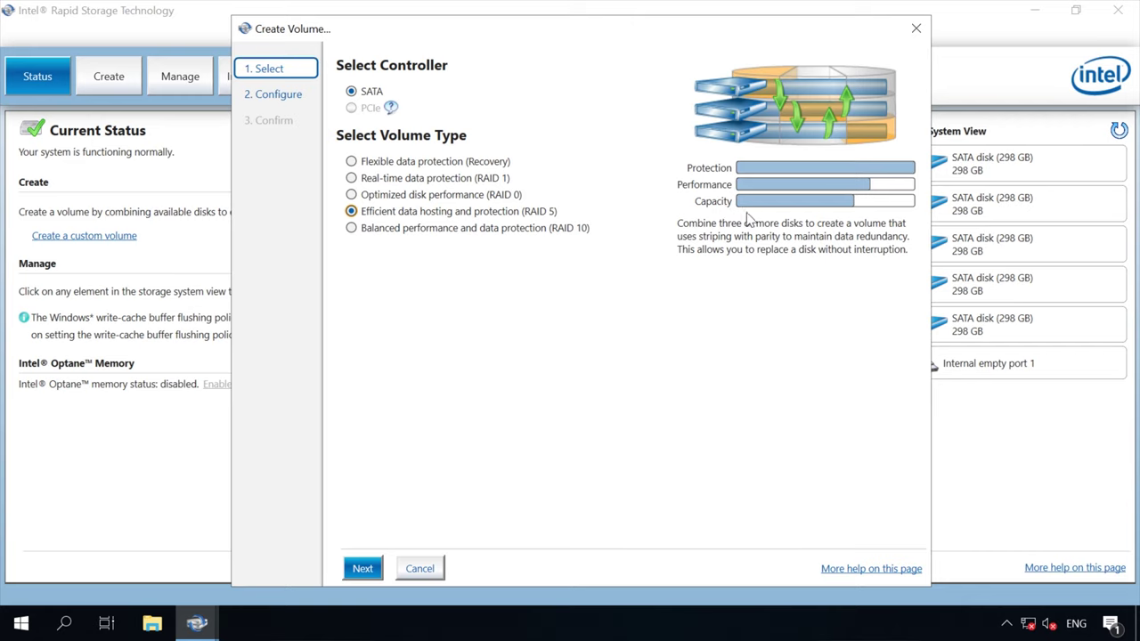
click(363, 568)
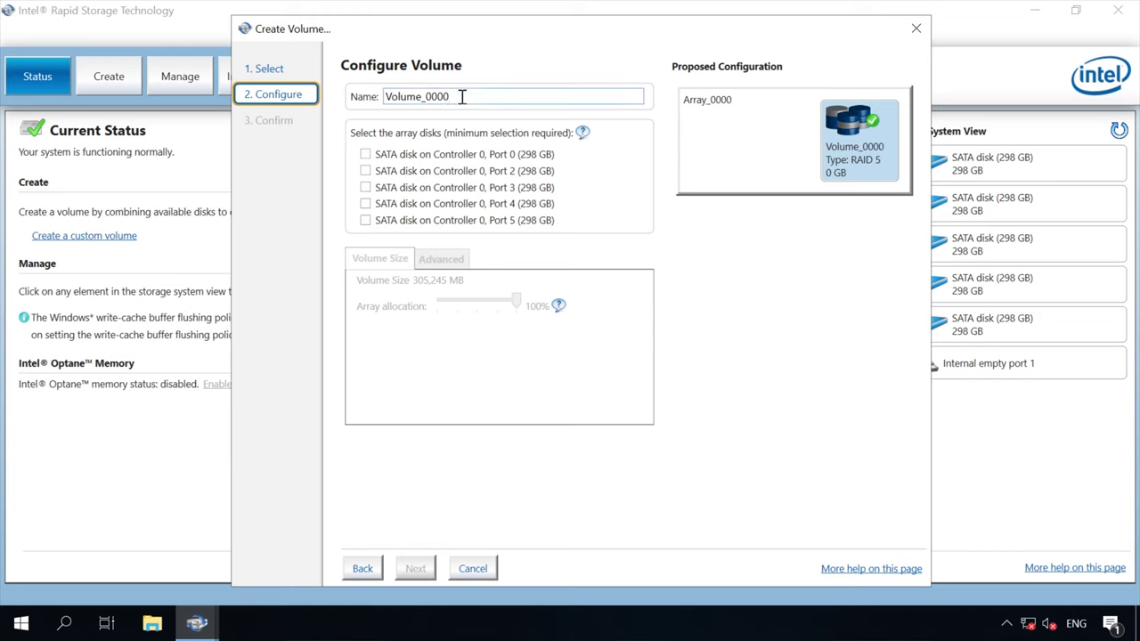
Name the volume raid5 and add the disks on ports 0, 2, 3, 4 and 5
double_click(469, 96)
text(raid5)
click(366, 155)
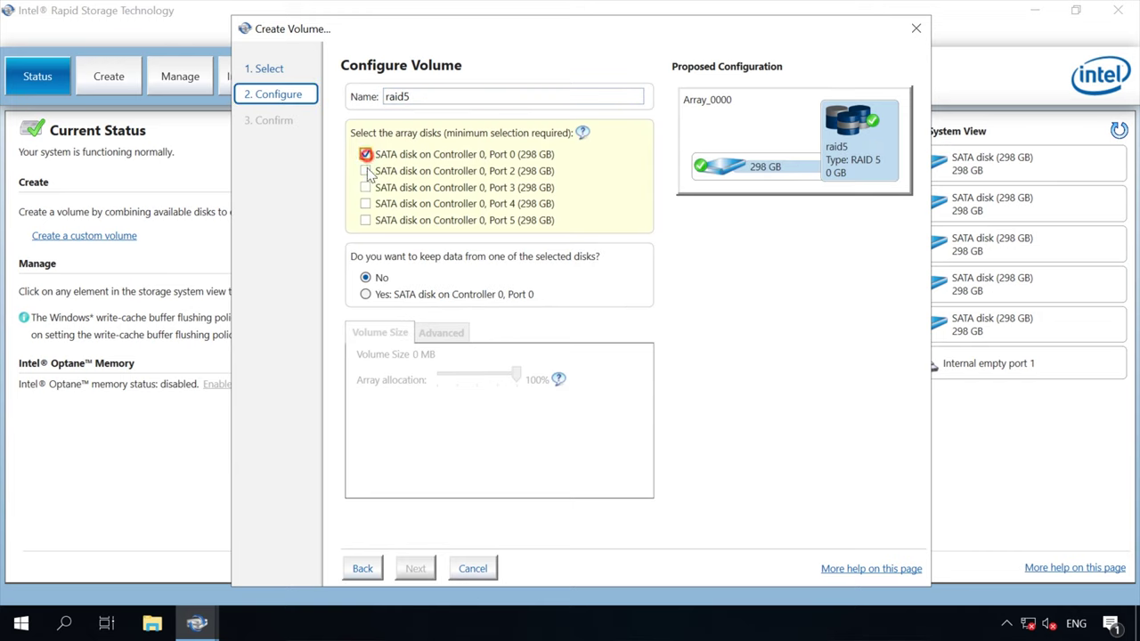
click(365, 171)
click(365, 187)
click(365, 204)
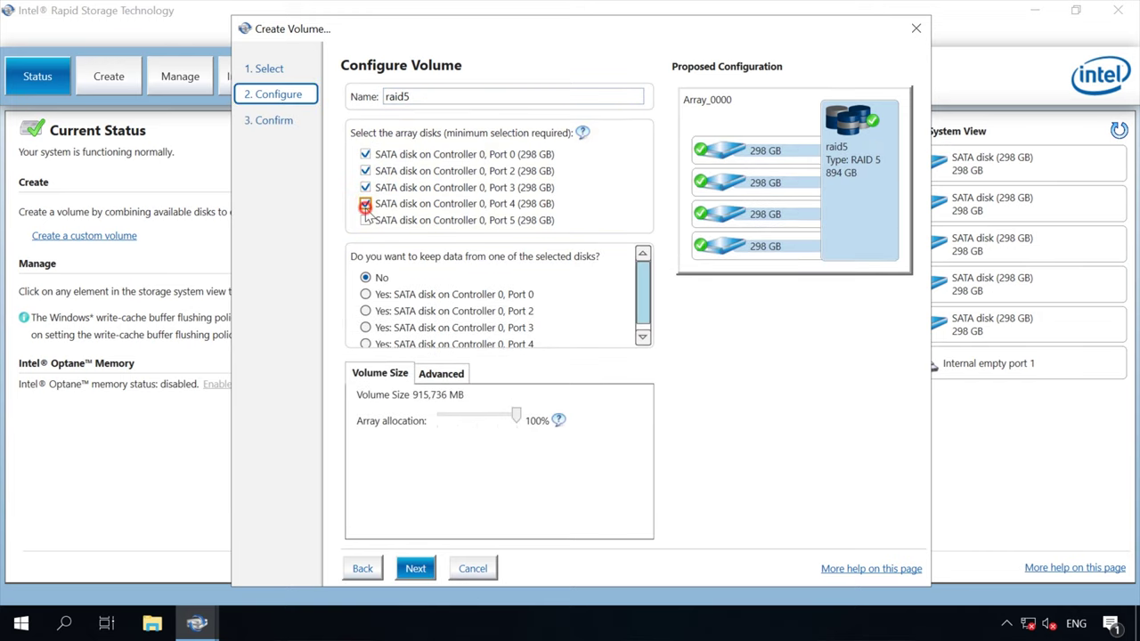
click(365, 220)
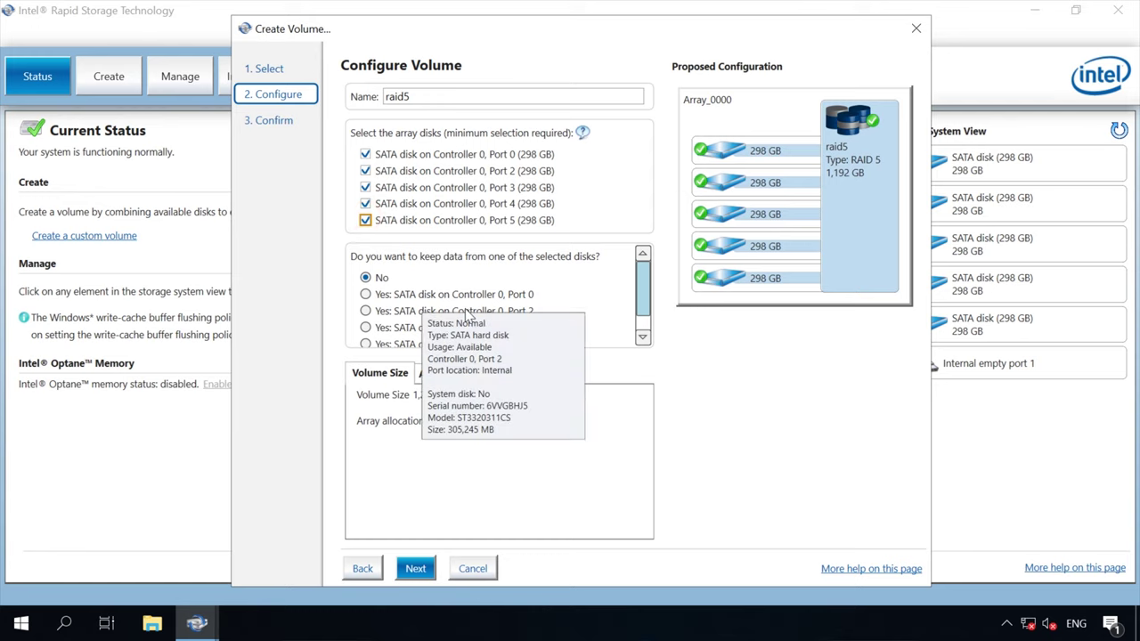
Review the advanced settings such as stripe size and proceed to confirmation
drag(650, 305, 639, 283)
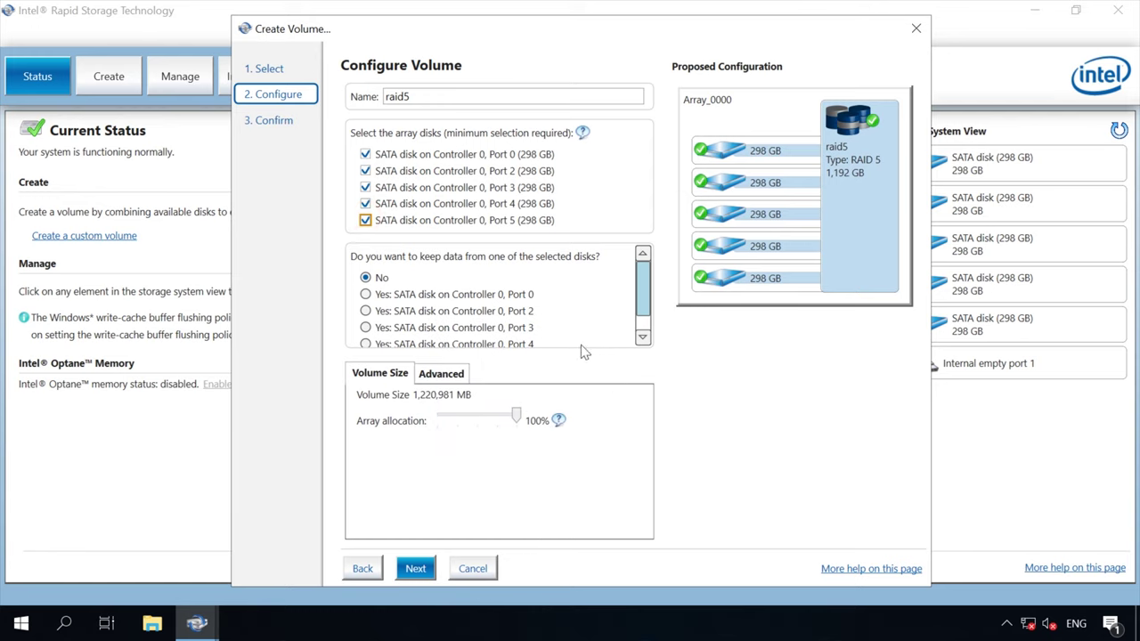
click(445, 379)
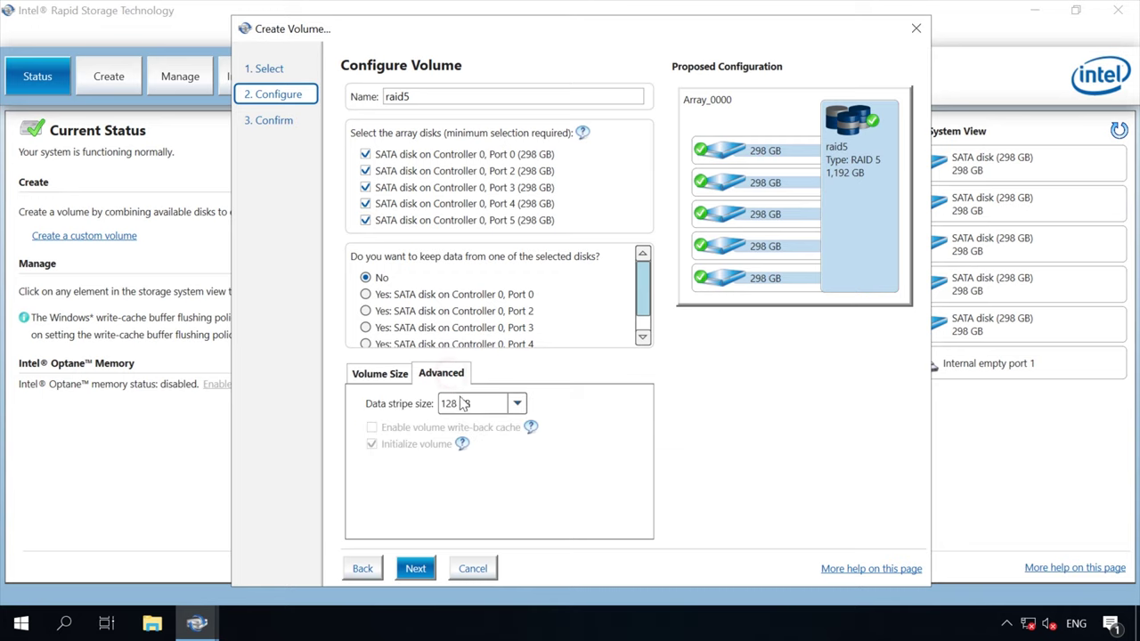
click(412, 568)
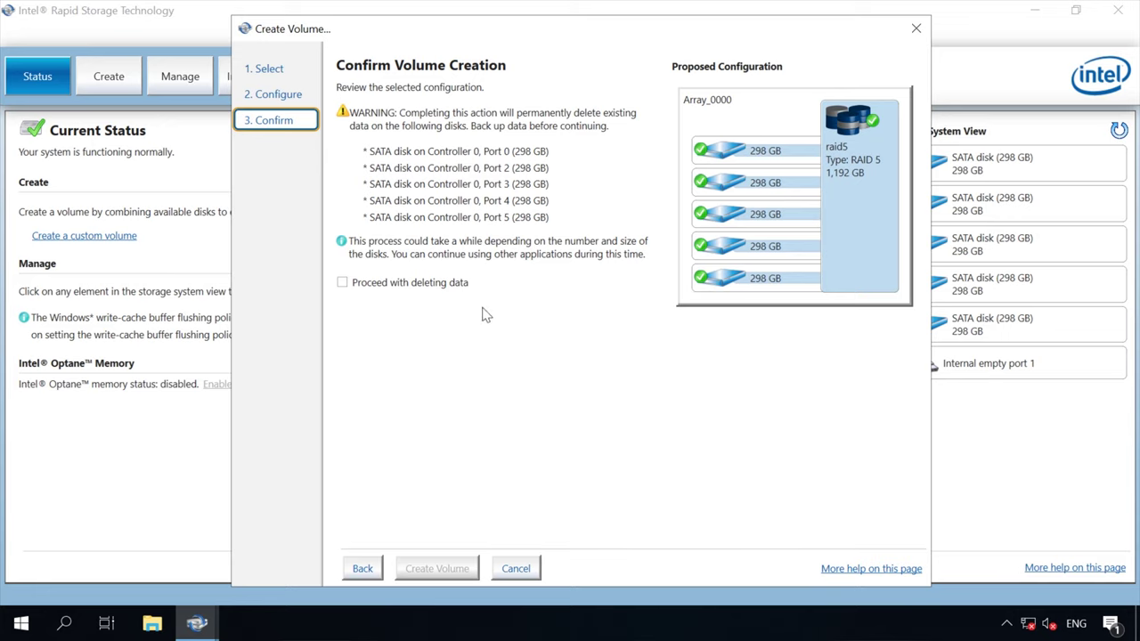
Confirm deleting existing disk data and create the raid5 volume
click(342, 283)
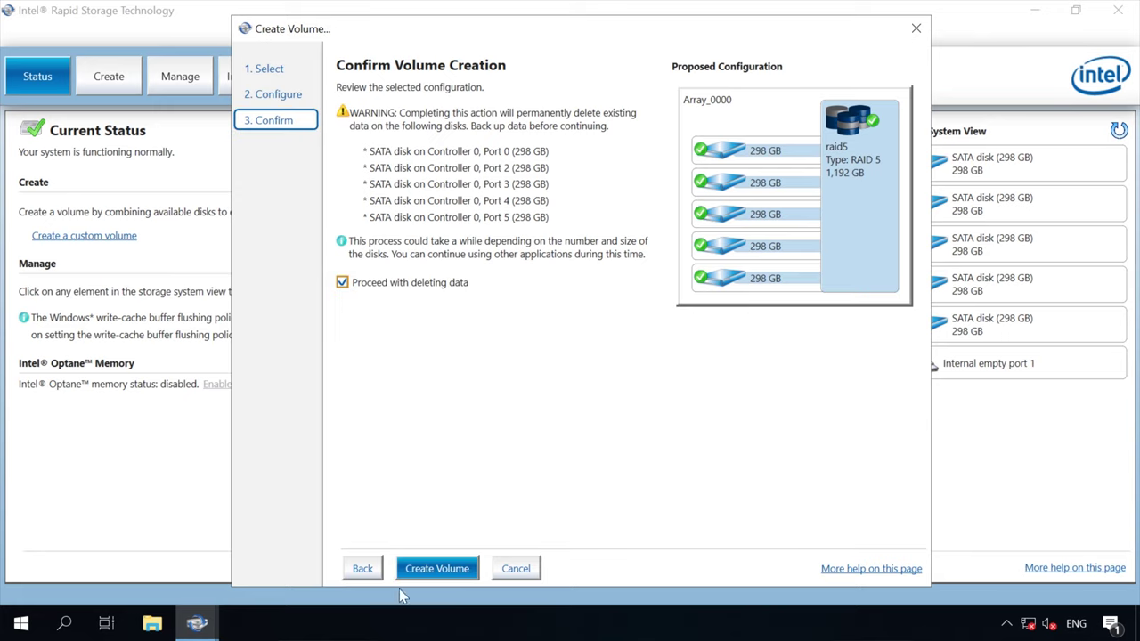
click(437, 570)
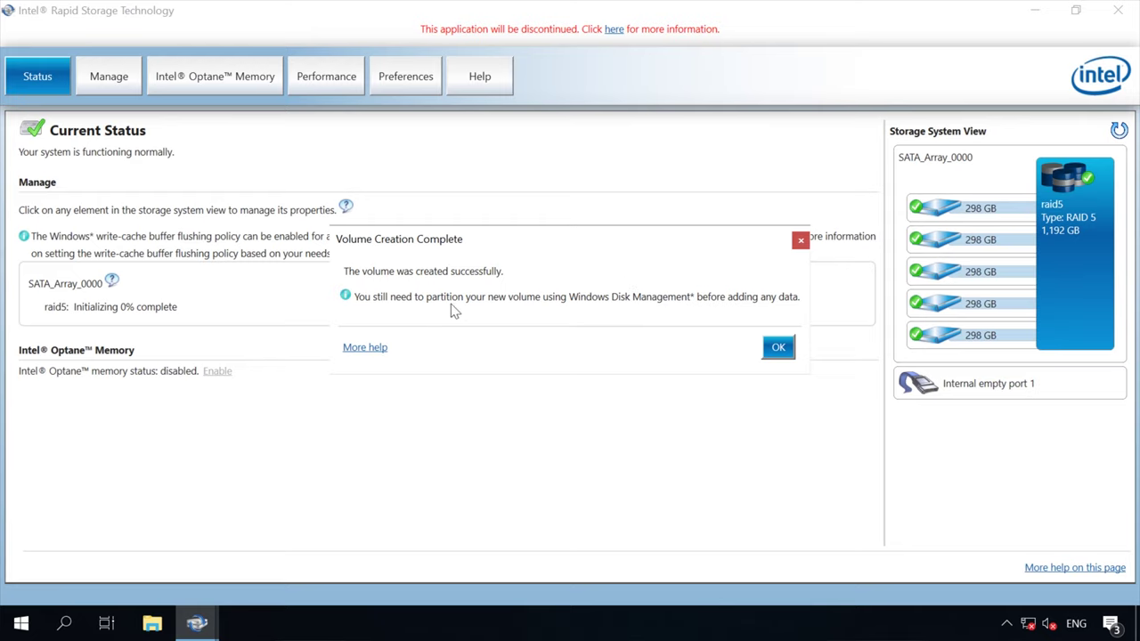
right_click(21, 624)
Open Disk Management, initialize the new disk, and select Disk 0's 1192.34 GB unallocated space
click(124, 299)
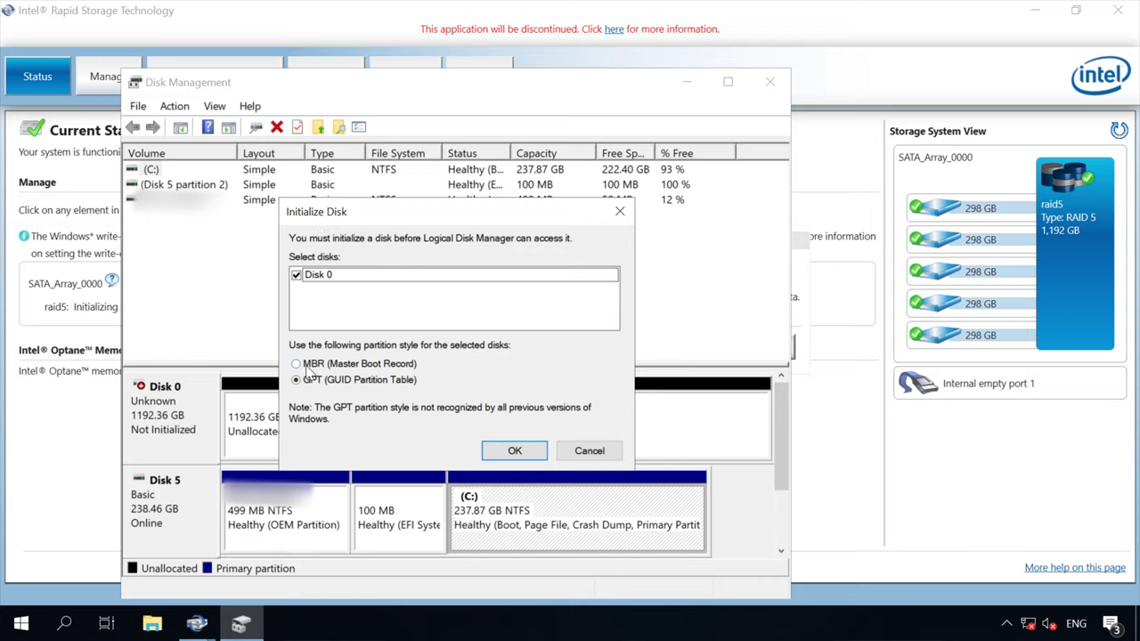
click(512, 447)
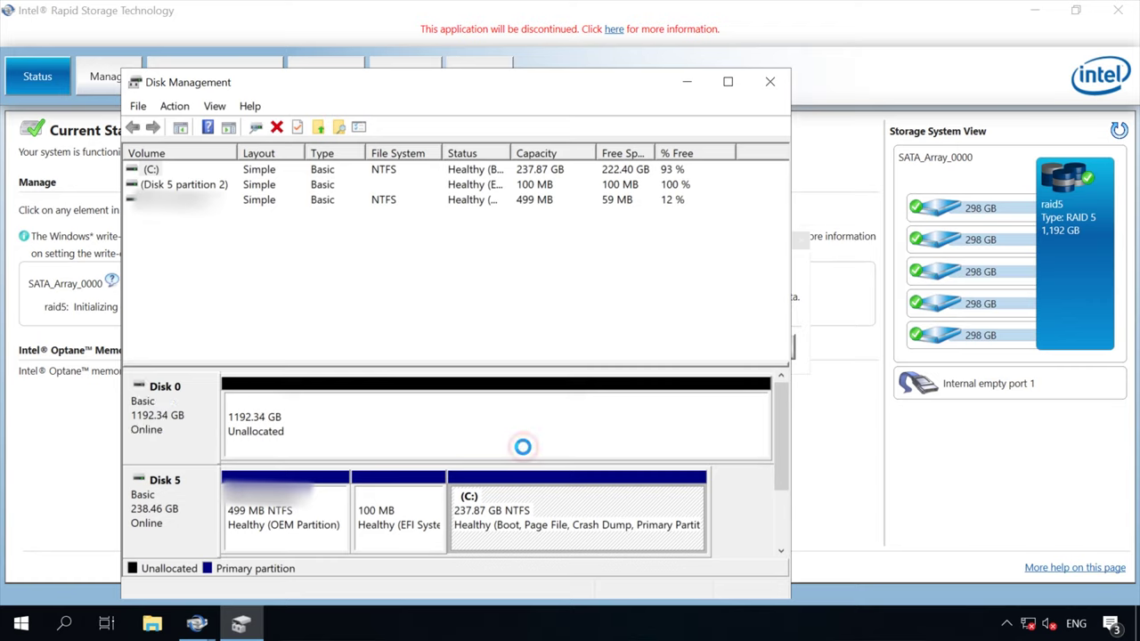
drag(536, 361, 528, 245)
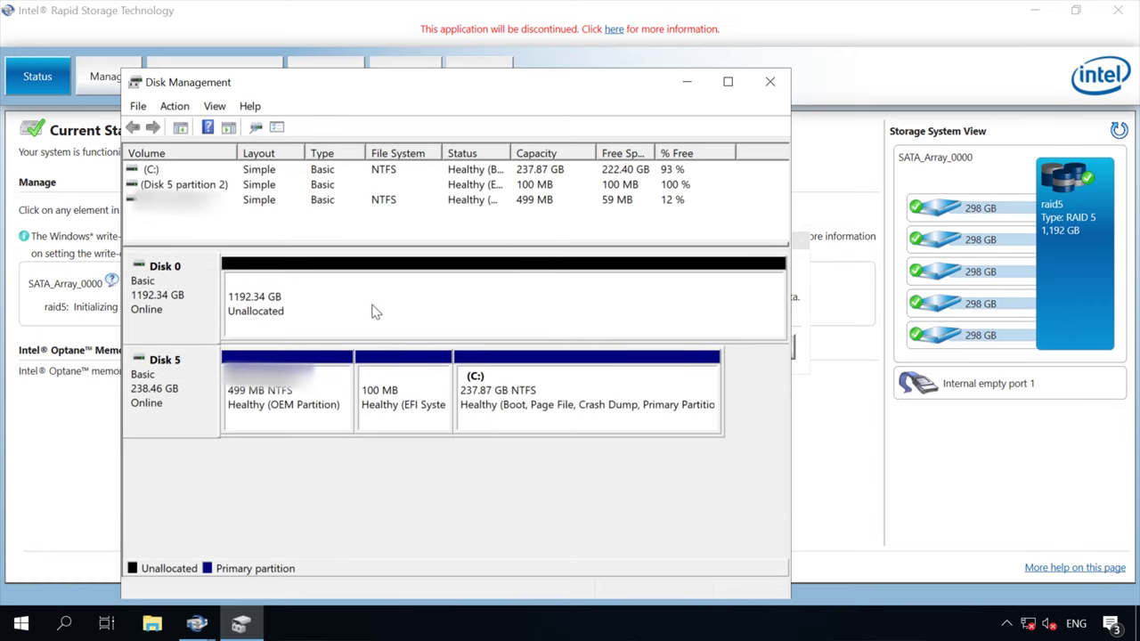
click(309, 301)
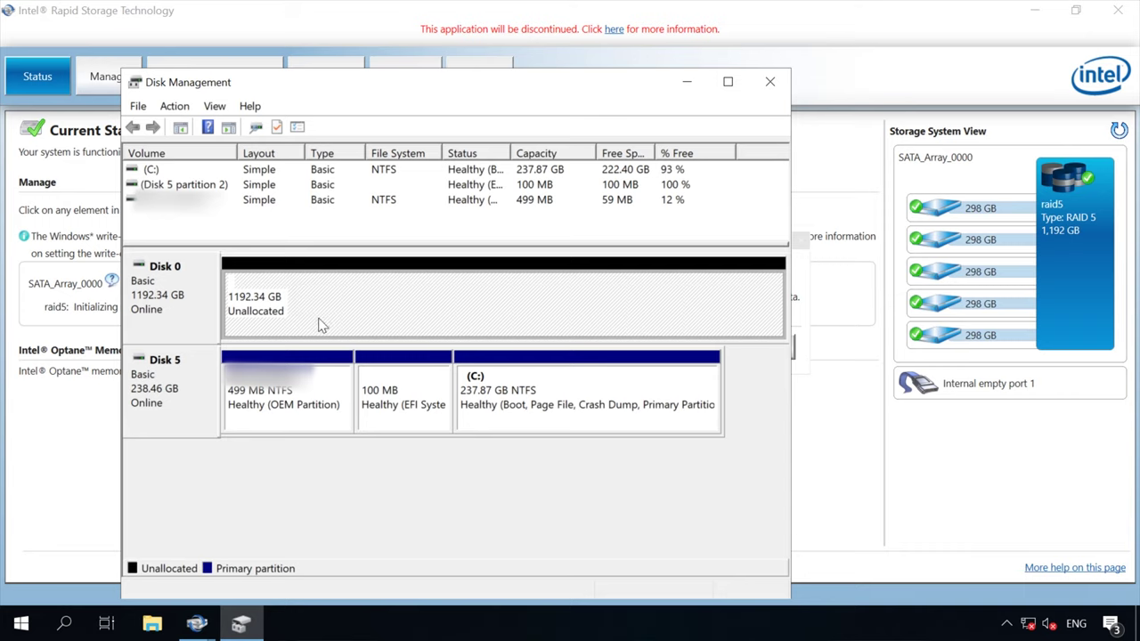
Turn Disk 0's unallocated space into a full-size 1220954 MB NTFS New Volume (D:), then open File Explorer
right_click(319, 320)
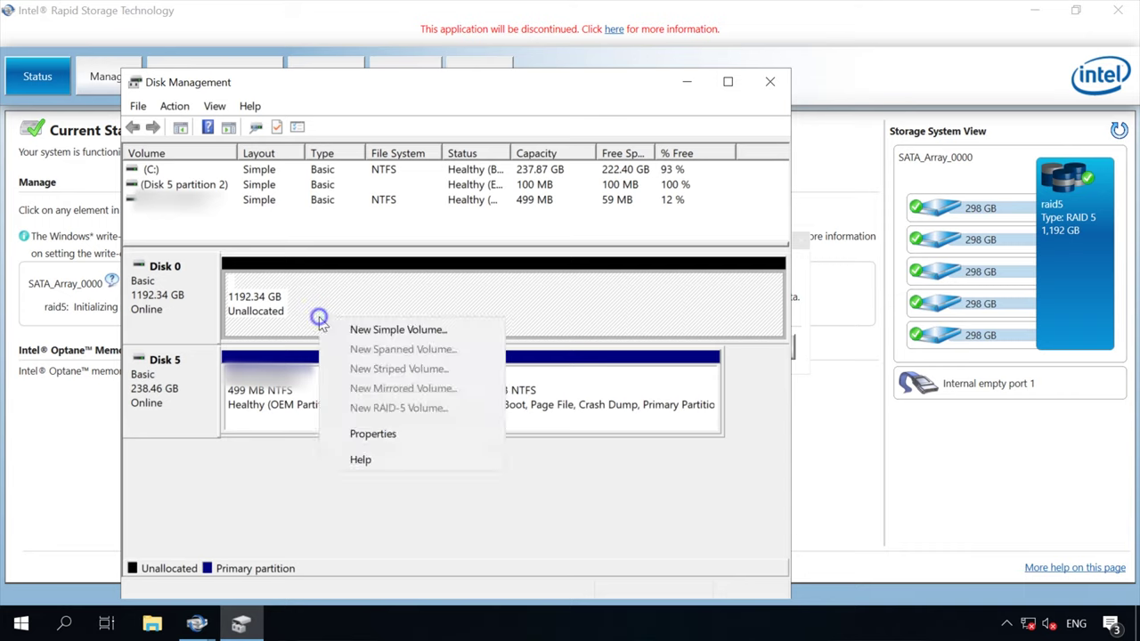
click(405, 331)
click(479, 487)
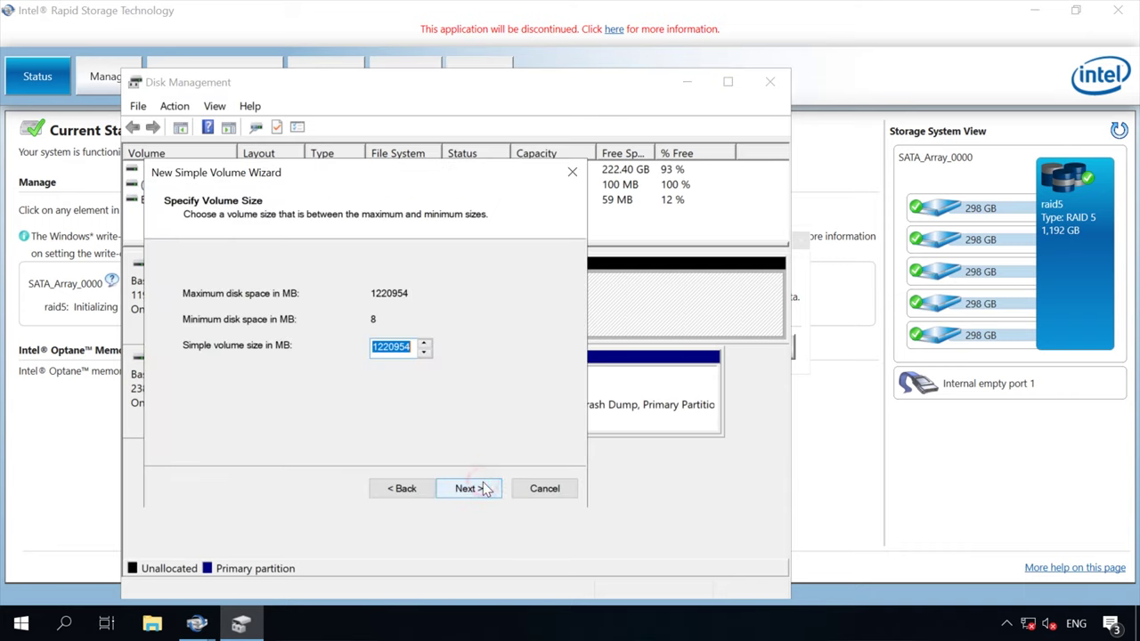
click(468, 488)
click(468, 488)
click(468, 488)
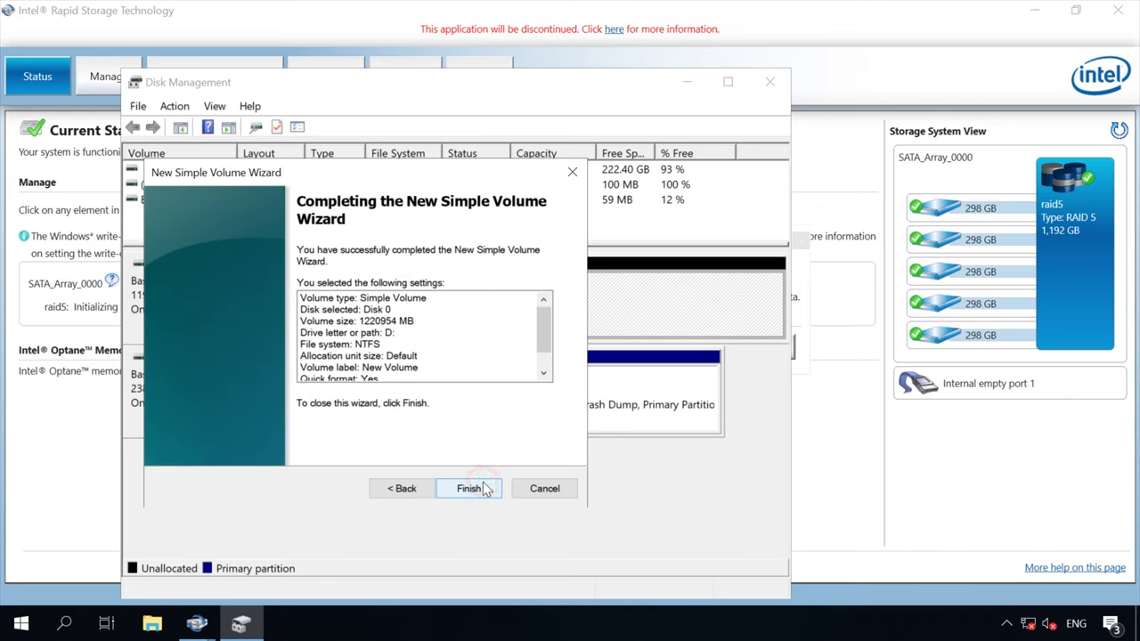
click(469, 488)
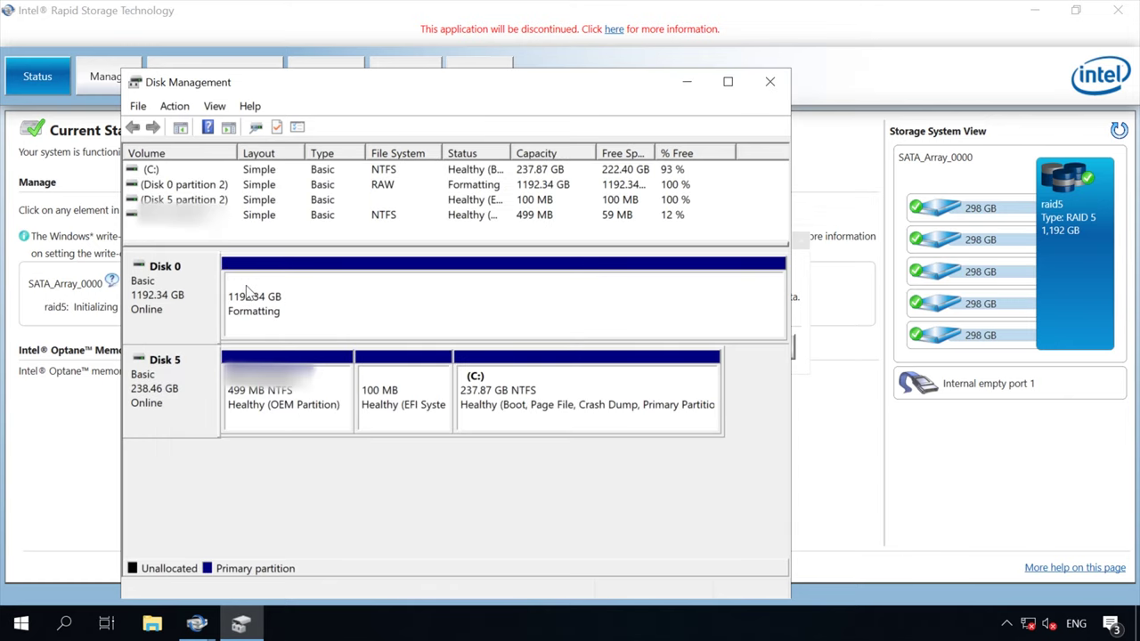
click(300, 299)
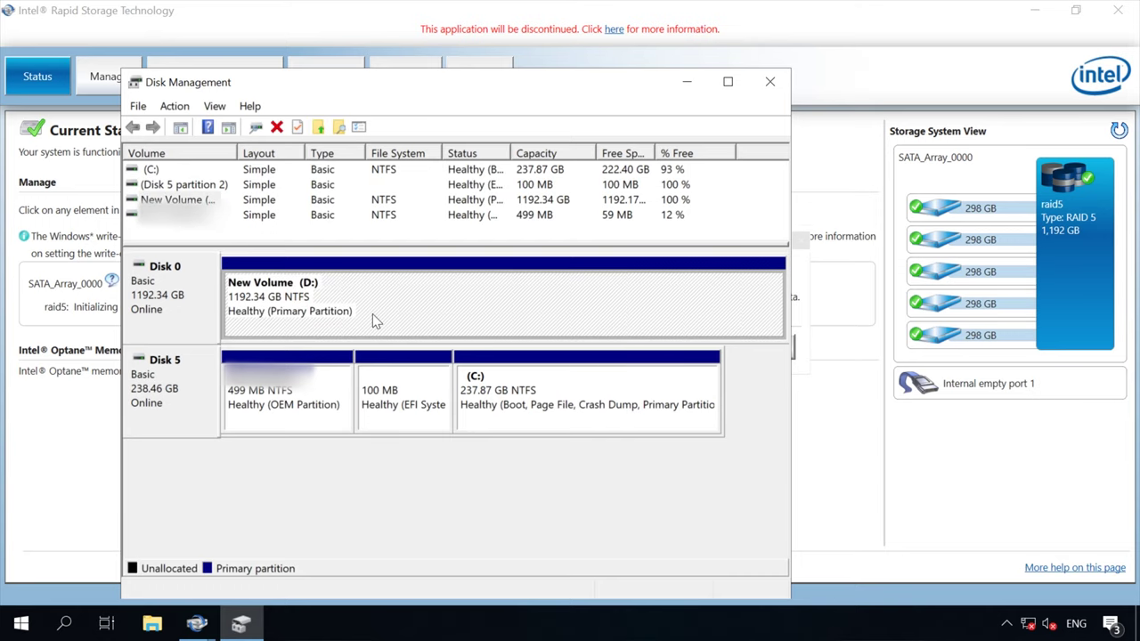
key(super+e)
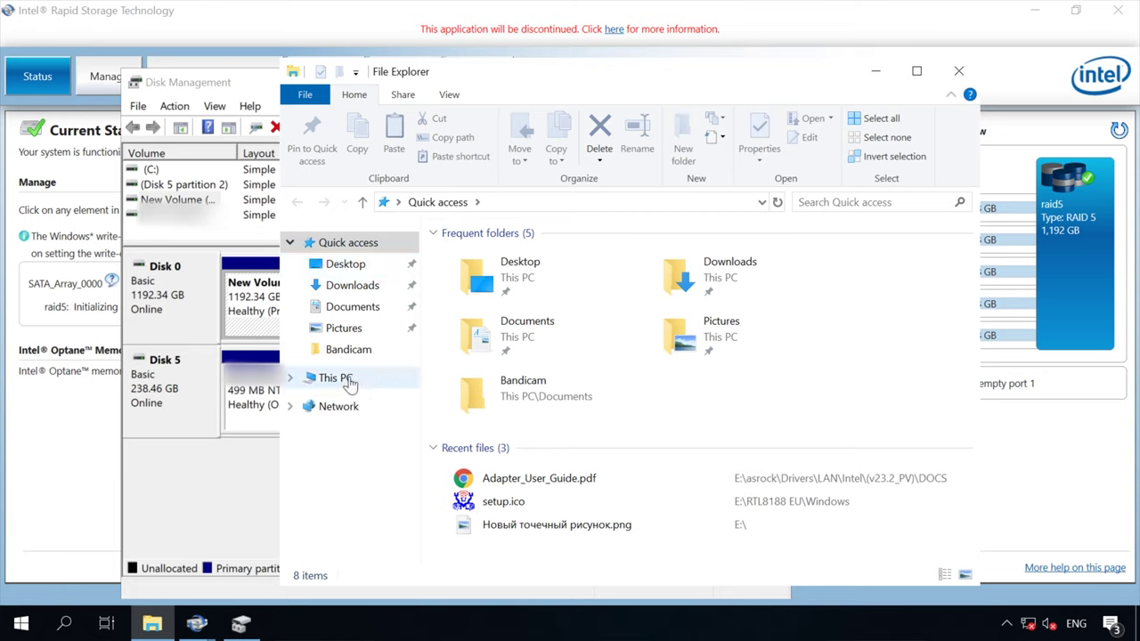
click(336, 377)
click(433, 232)
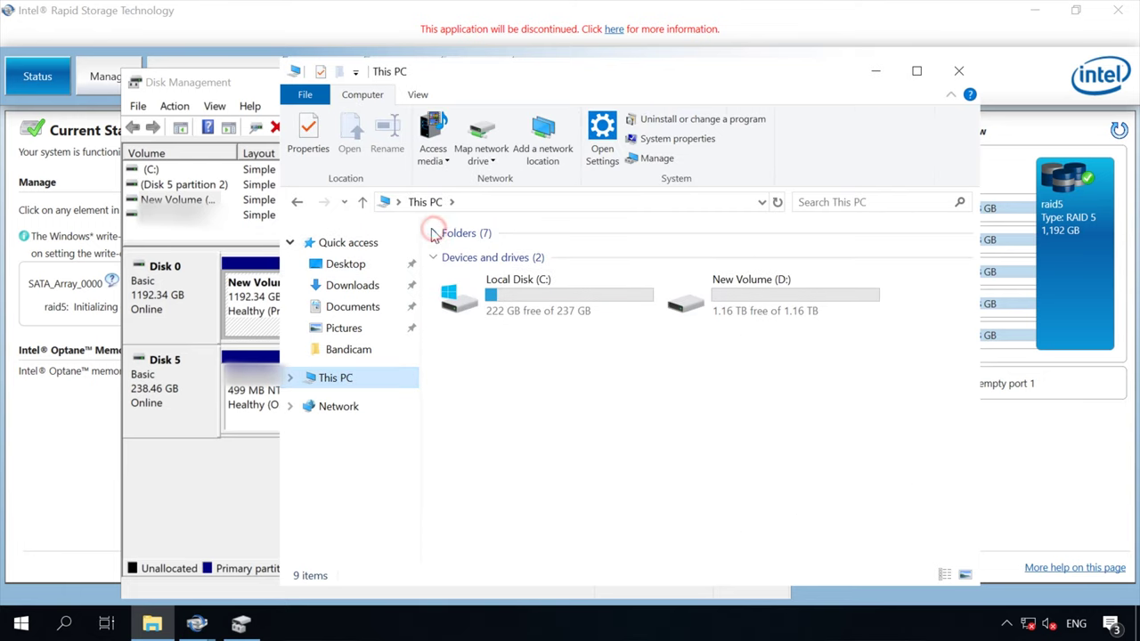
click(761, 294)
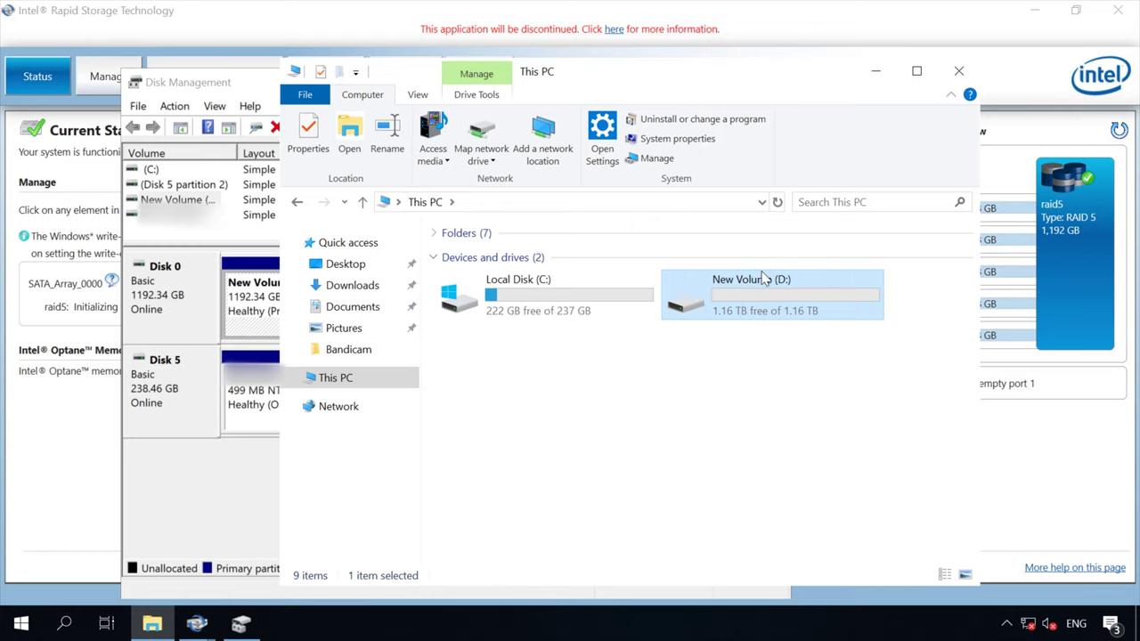
click(954, 73)
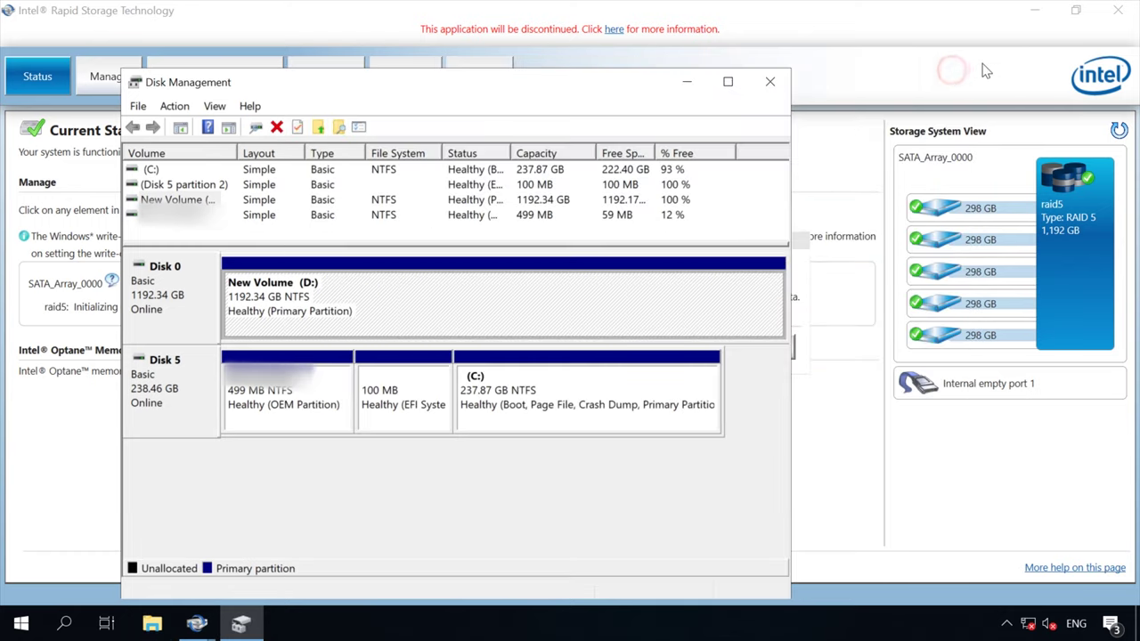
Minimize Disk Management and dismiss Intel RST's Volume Creation Complete notice
click(690, 86)
click(1033, 12)
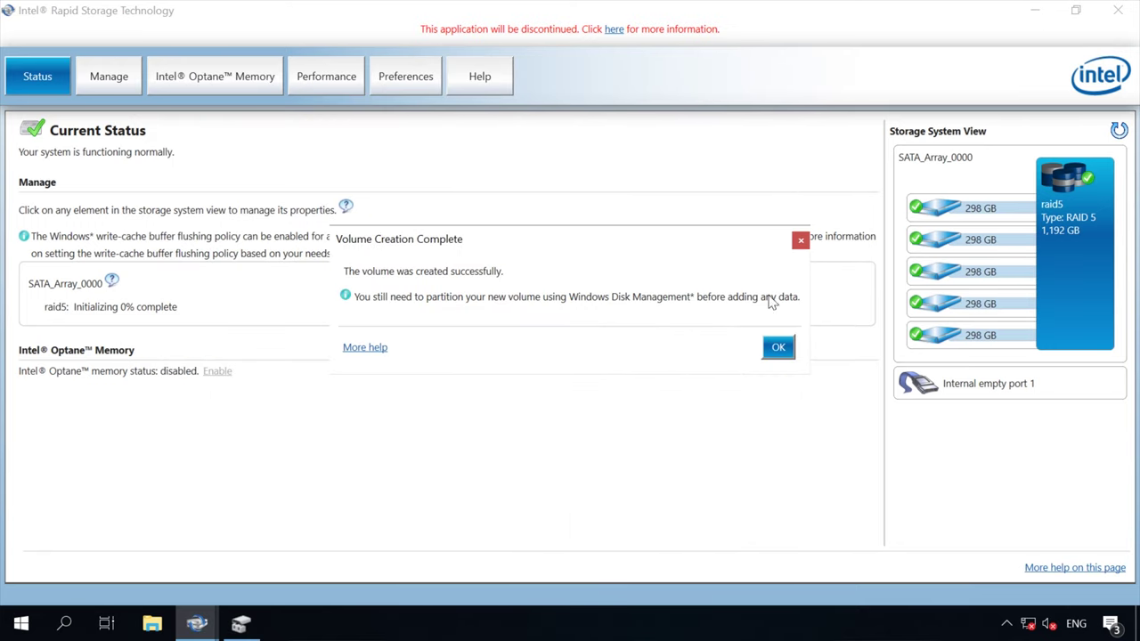
click(778, 349)
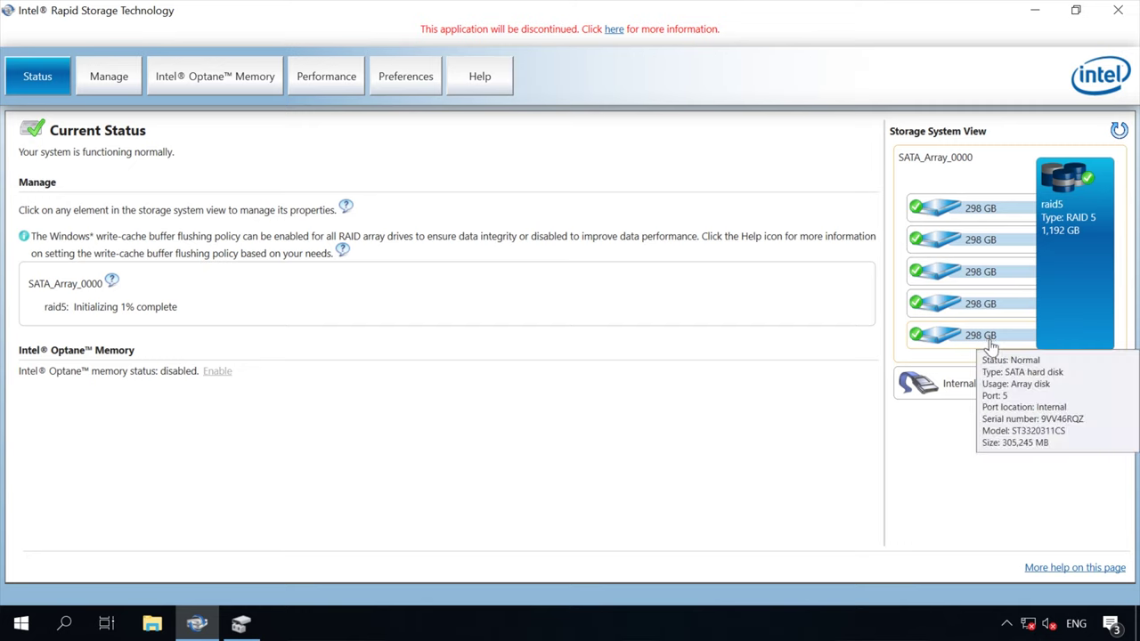
mouse_move(1013, 308)
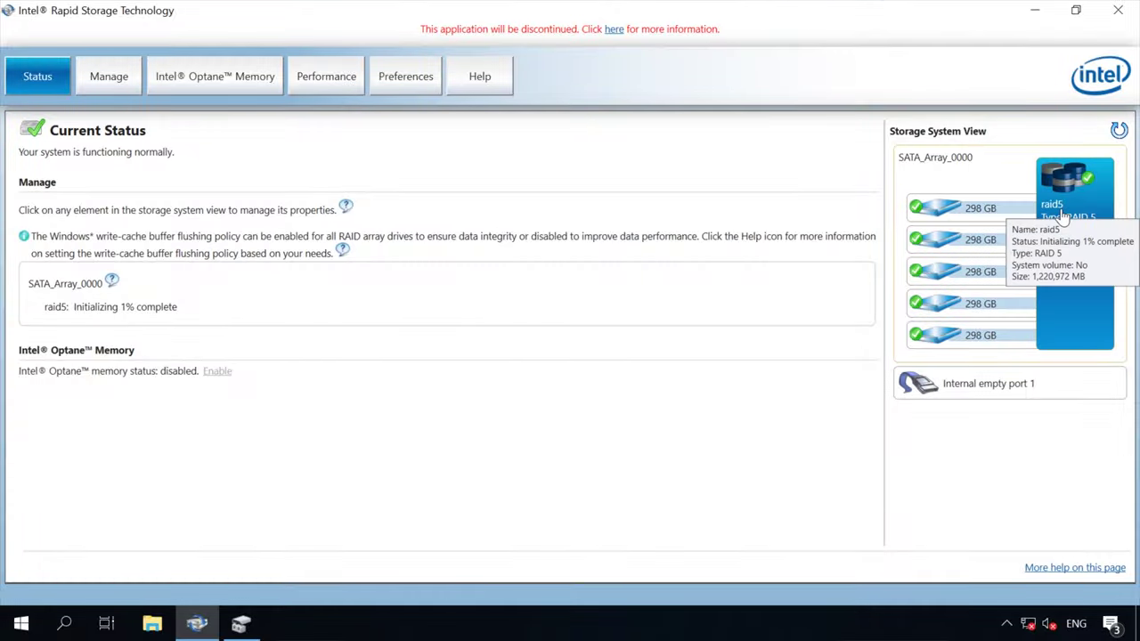
Open Preferences and back out of enabling auto-rebuild on hot plug
click(400, 75)
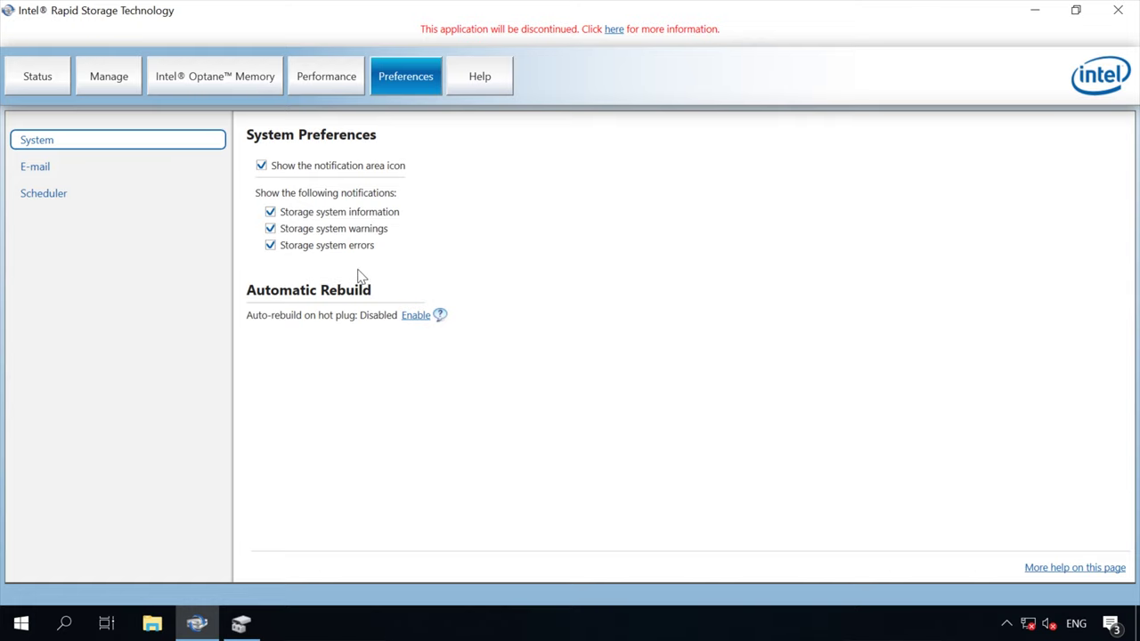
click(415, 316)
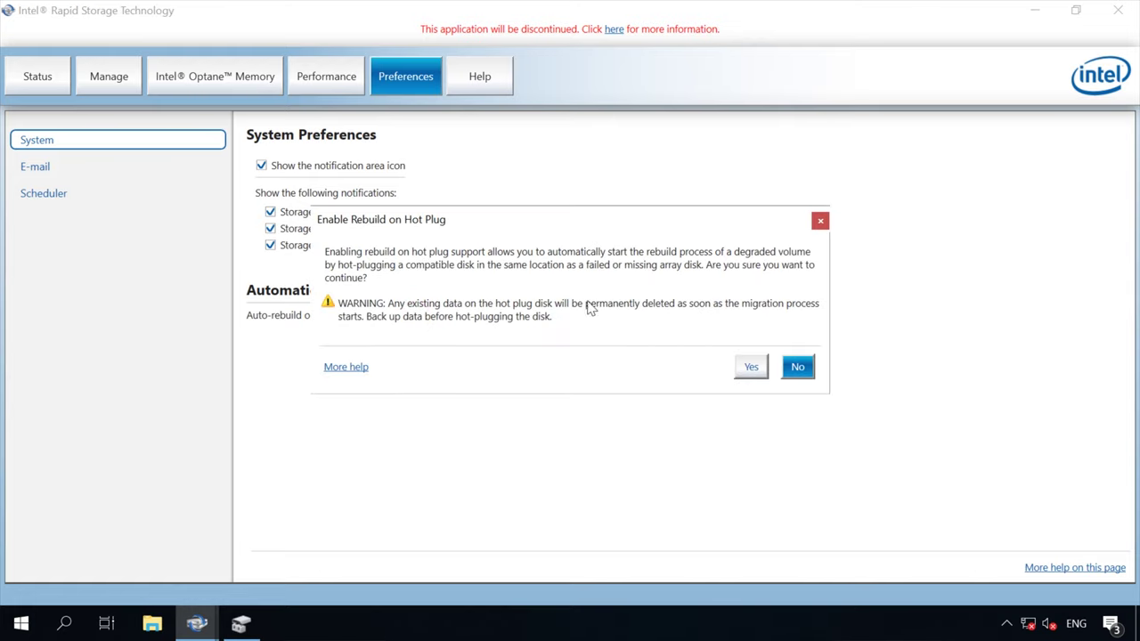
click(821, 221)
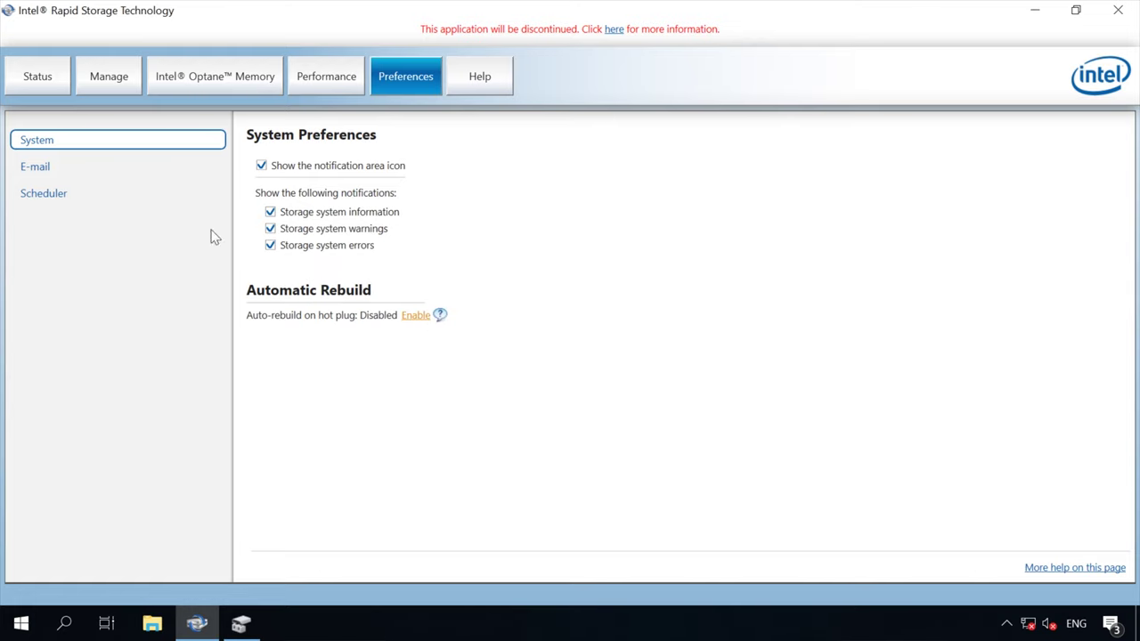
Review the E-mail and Scheduler settings, then return to System preferences, discarding changes
click(54, 172)
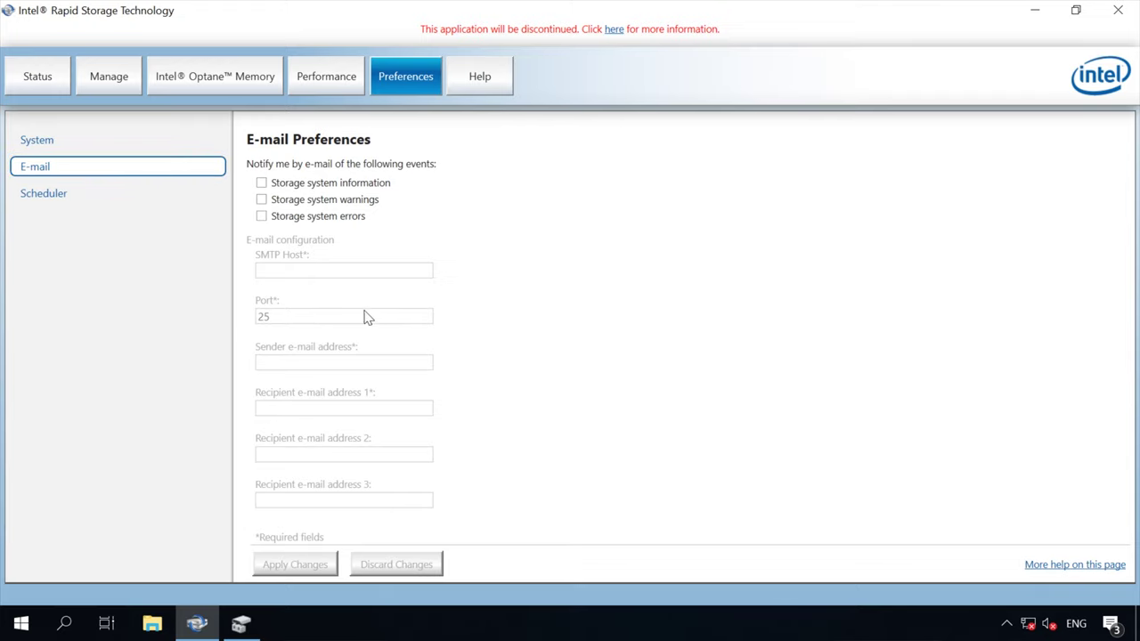
click(44, 194)
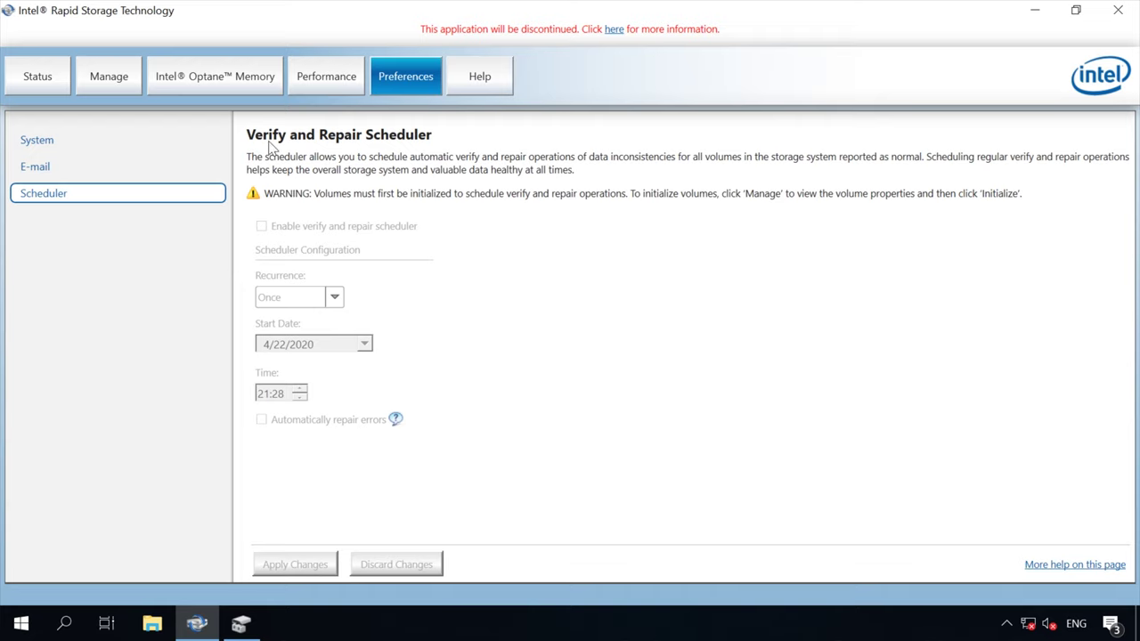
click(109, 76)
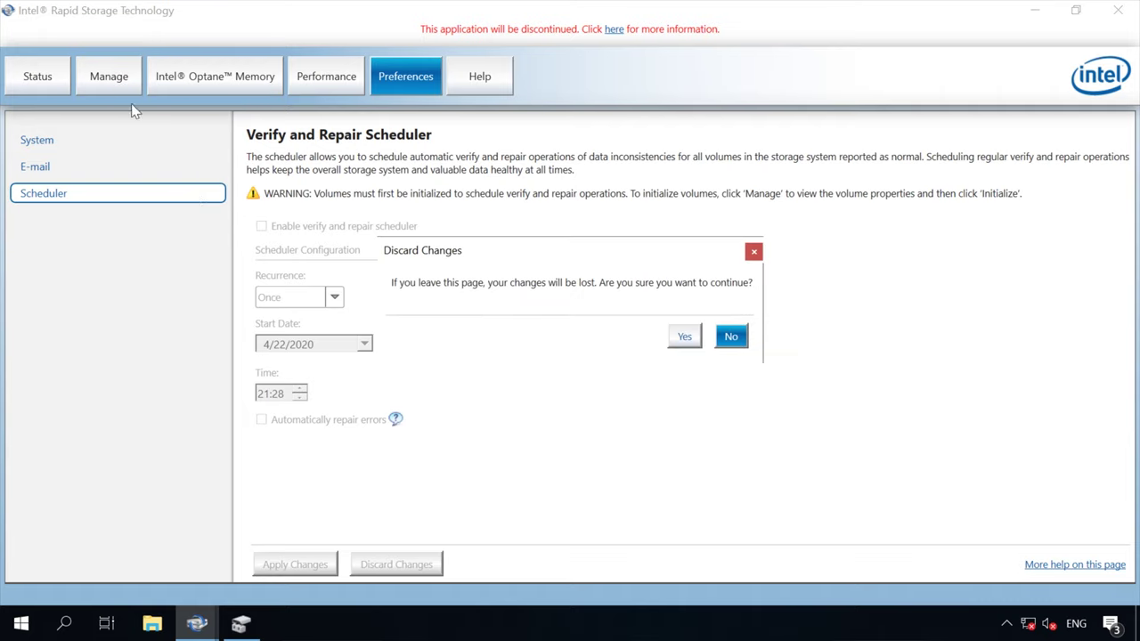
click(719, 334)
click(54, 140)
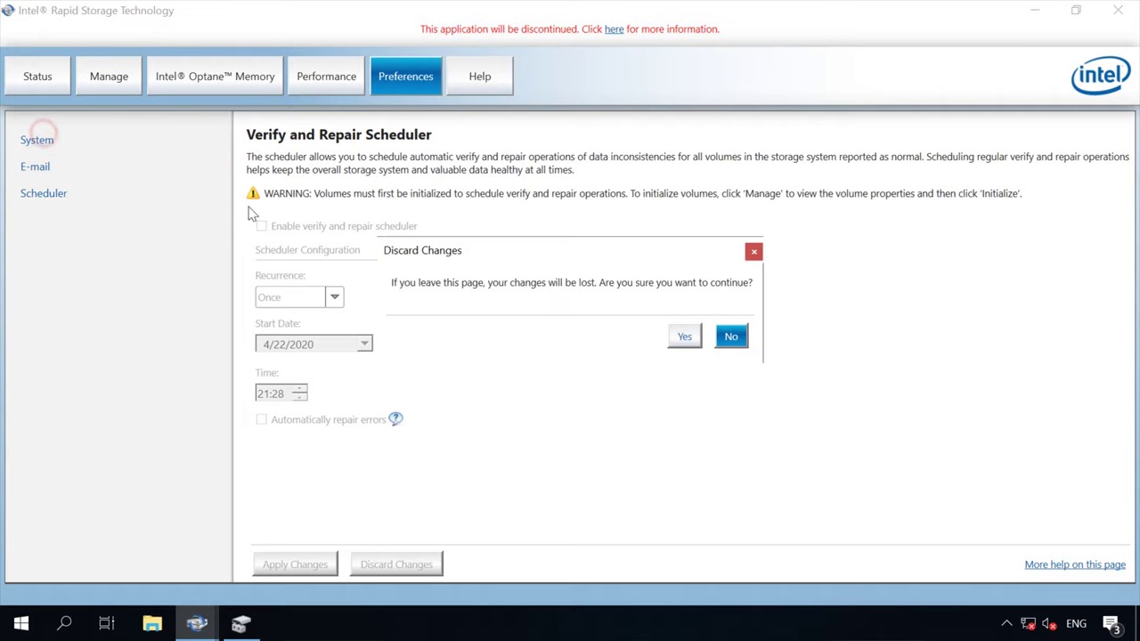
click(682, 343)
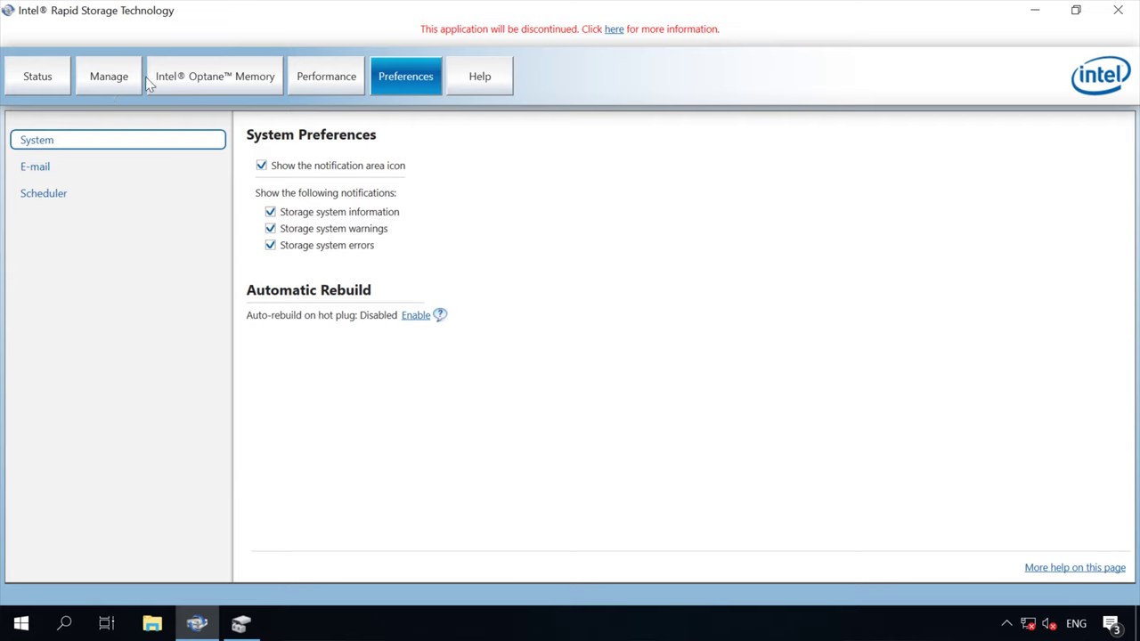
Show the raid5 Manage page's advanced properties: cache mode Off, initialized Yes, 512-byte sectors
click(116, 80)
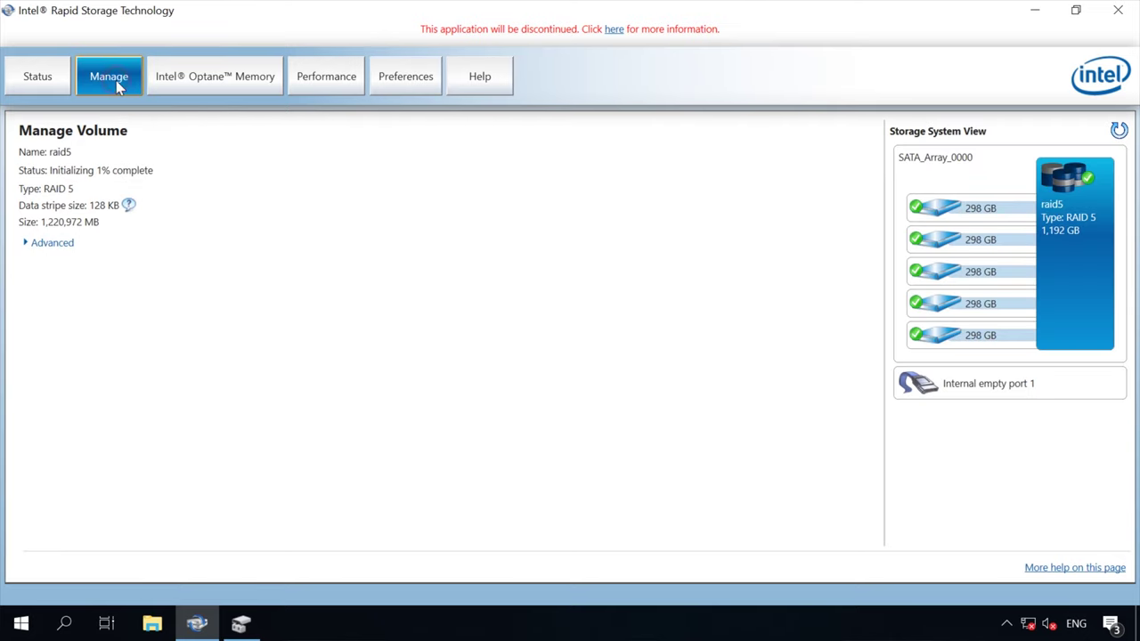
click(61, 248)
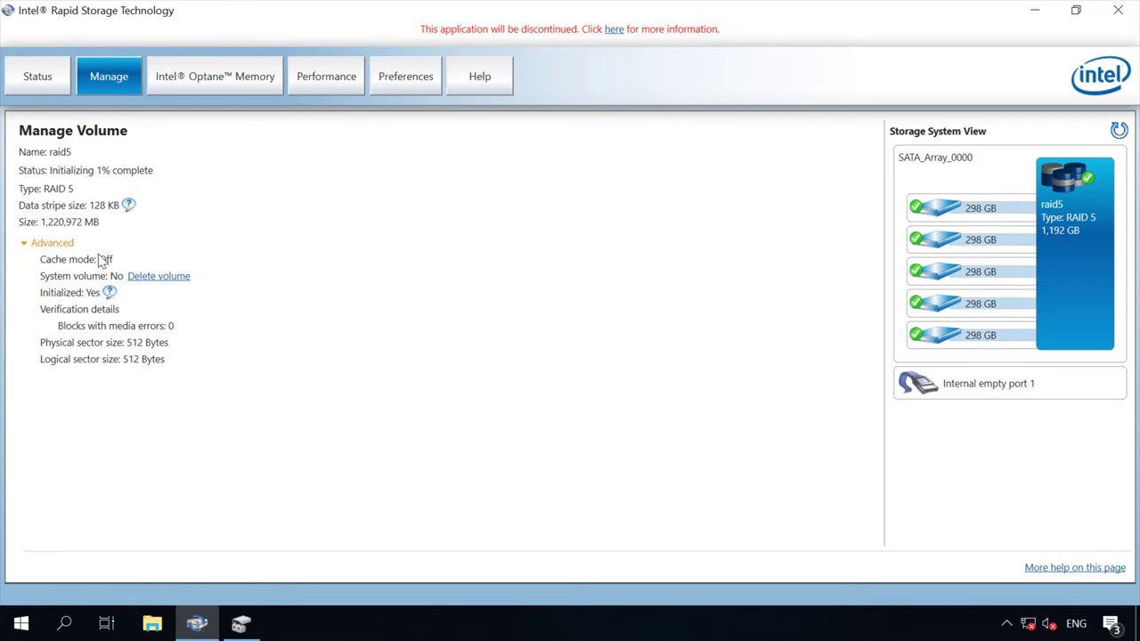